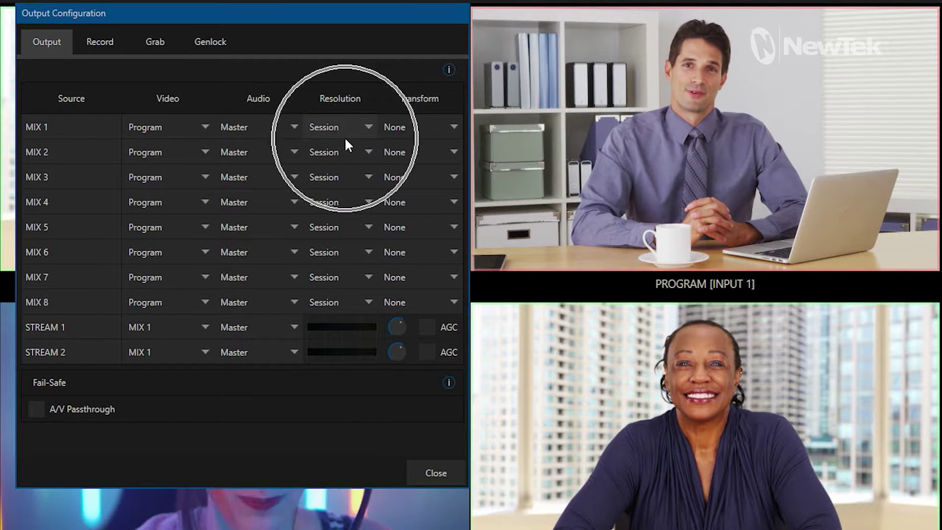
- Change MIX 2's video source from Program to Program (Clean) in the Output tab
left_click(153, 152)
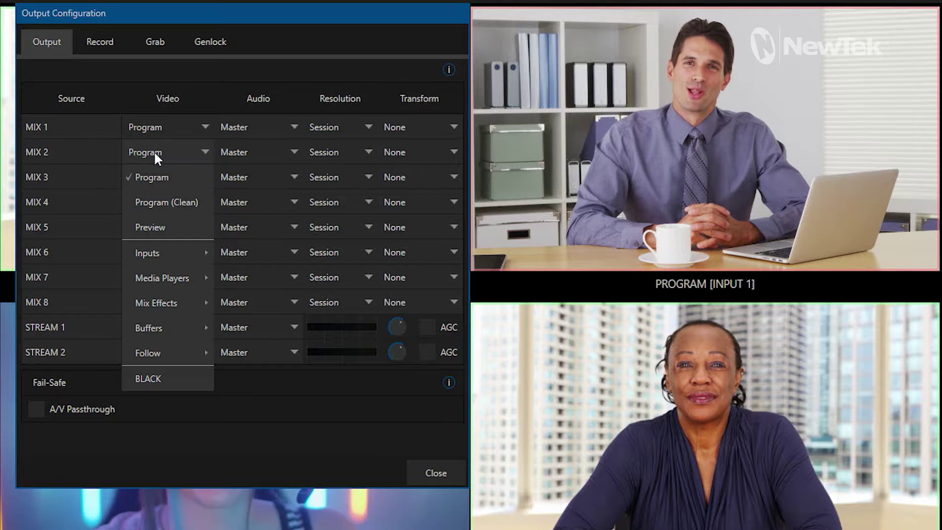
left_click(162, 206)
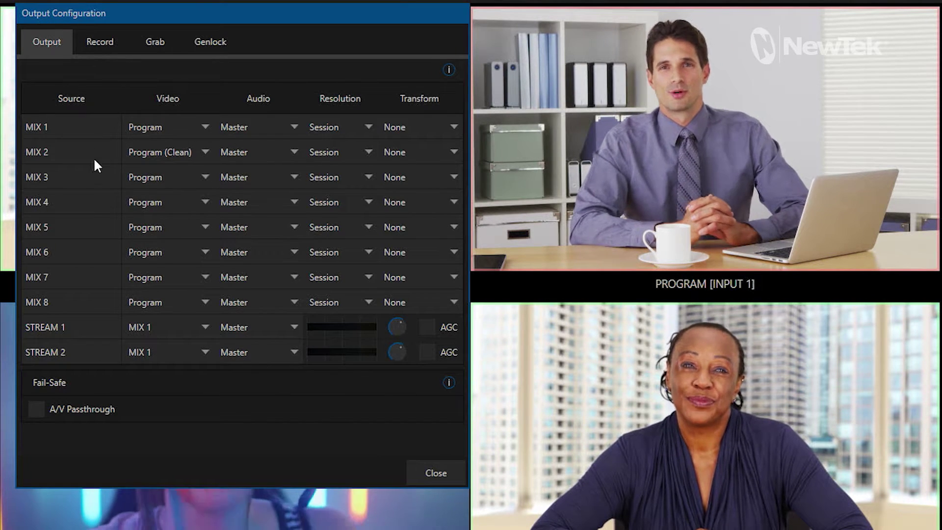
- Confirm MIX 1's output resolution stays at Session in the Output tab
left_click(96, 40)
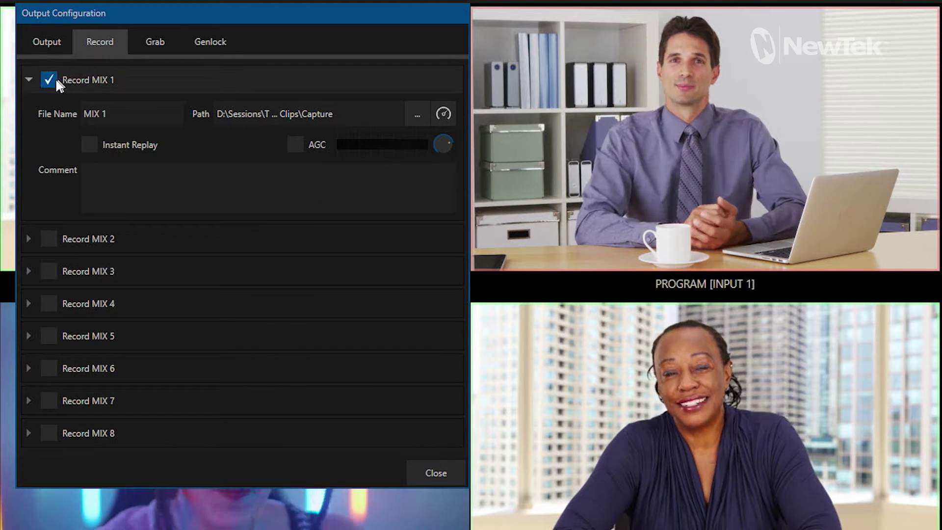
left_click(28, 79)
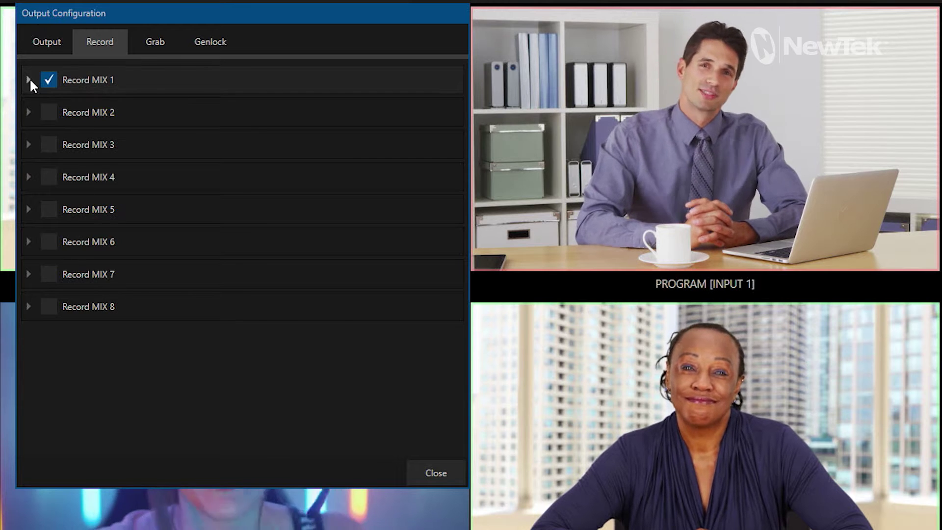
left_click(47, 46)
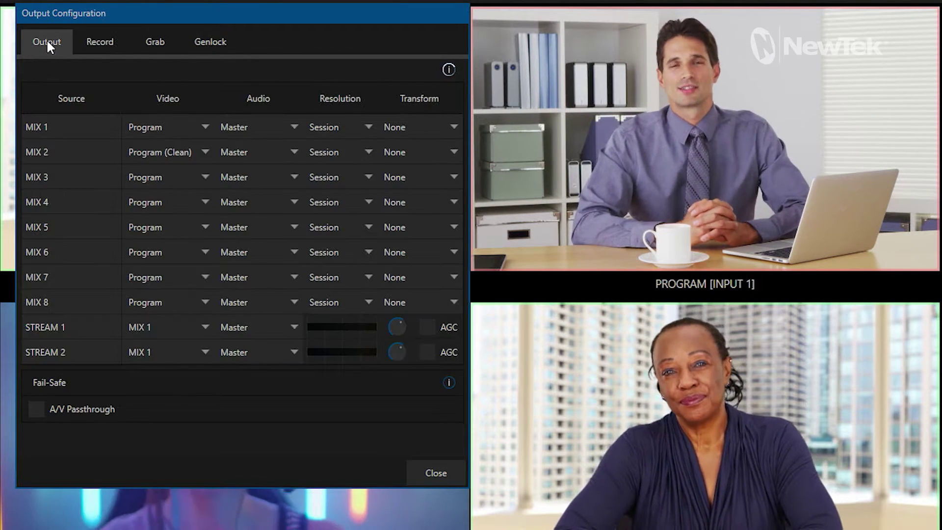
left_click(351, 129)
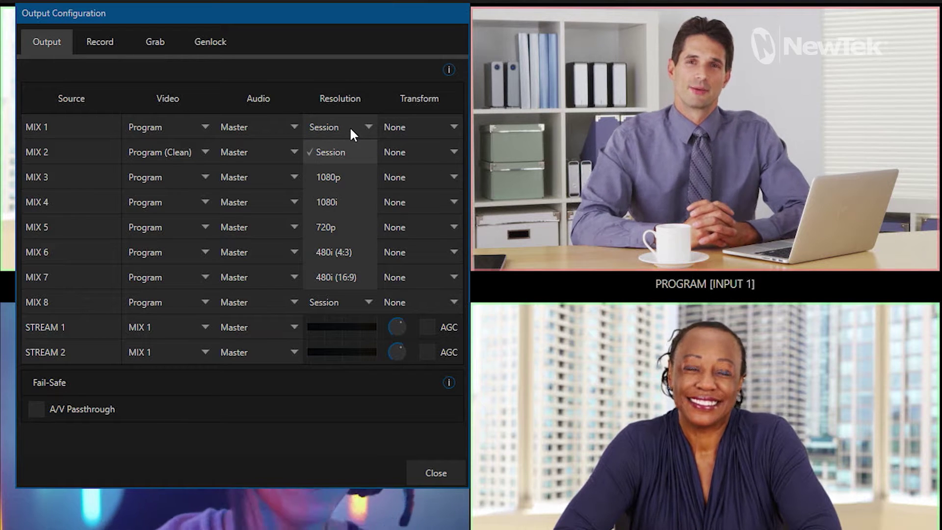
left_click(324, 61)
- Clear the MIX 1 recording file name and enable recording for MIX 2
left_click(92, 43)
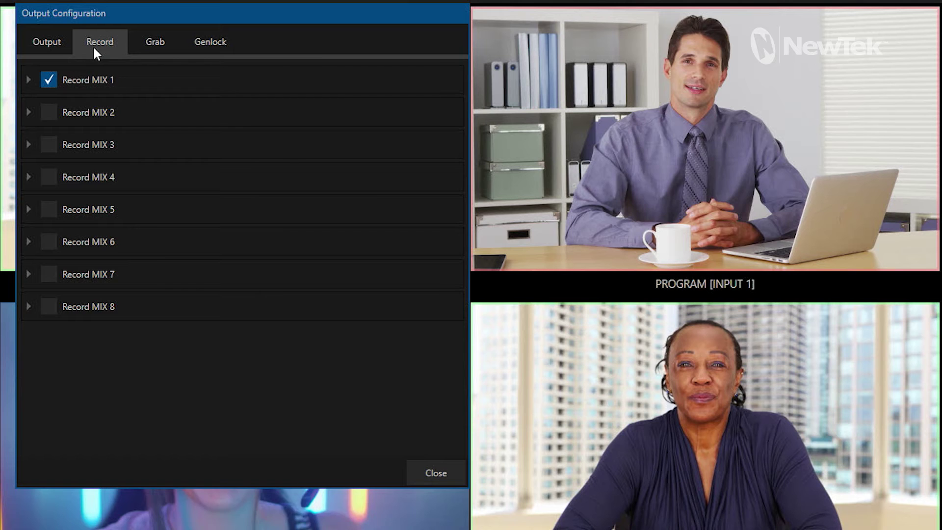
left_click(28, 78)
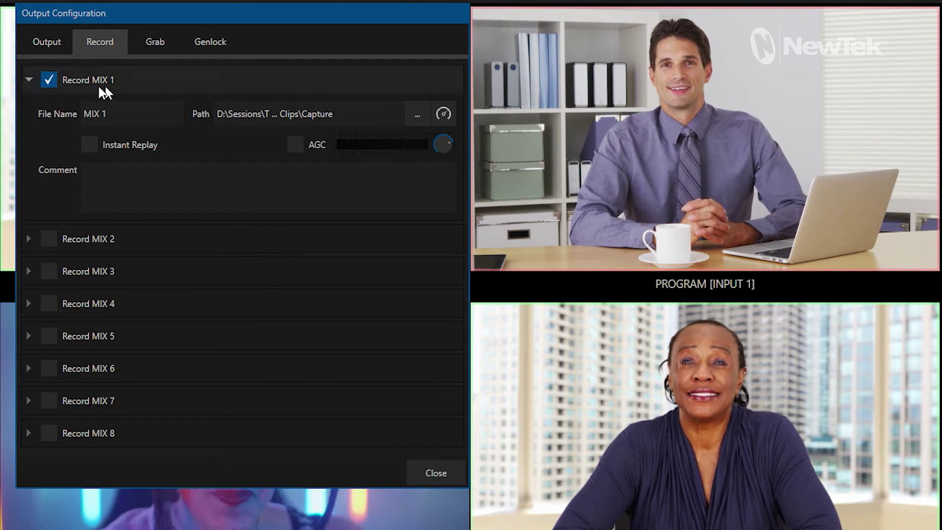
triple_click(91, 118)
key("BackSpace")
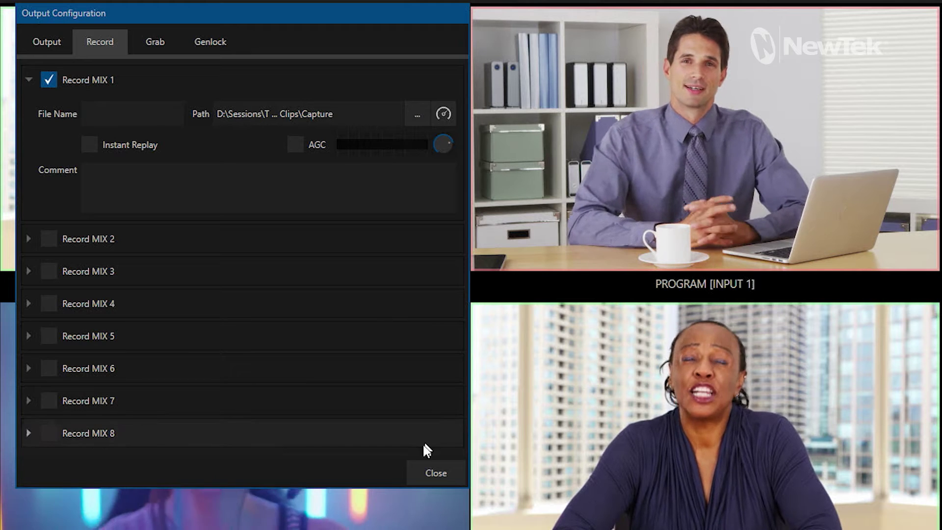
left_click(56, 244)
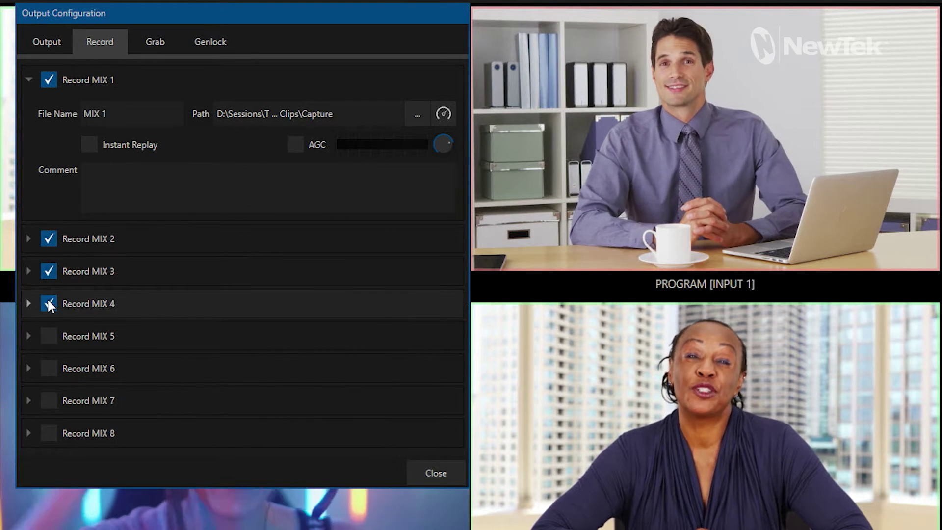
- Disable MIX 2 and MIX 3 recording, close settings, and make a brief start-stop test recording
left_click(48, 270)
left_click(49, 239)
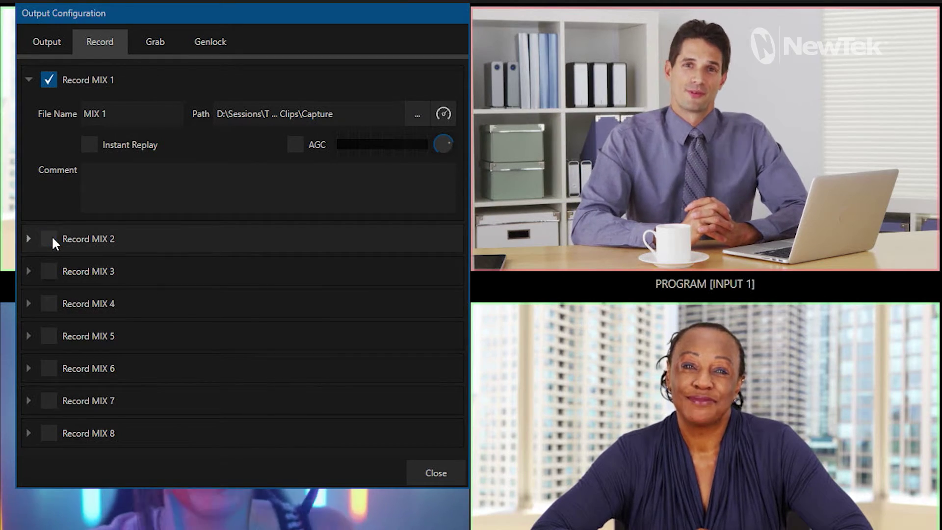
left_click(440, 473)
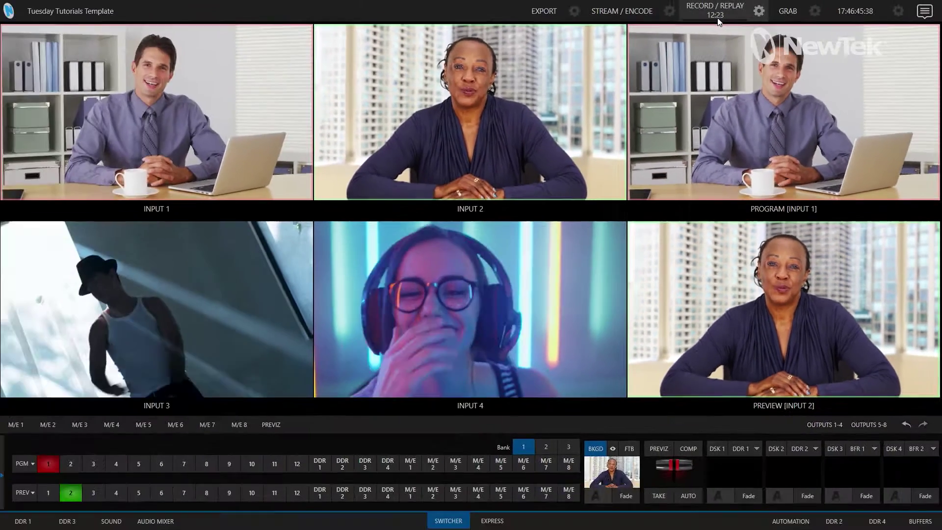
left_click(716, 15)
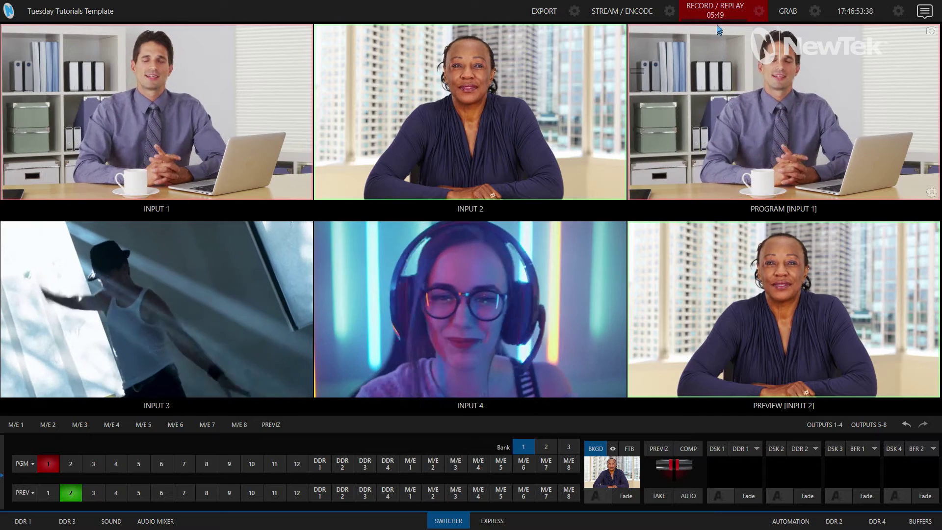
left_click(716, 18)
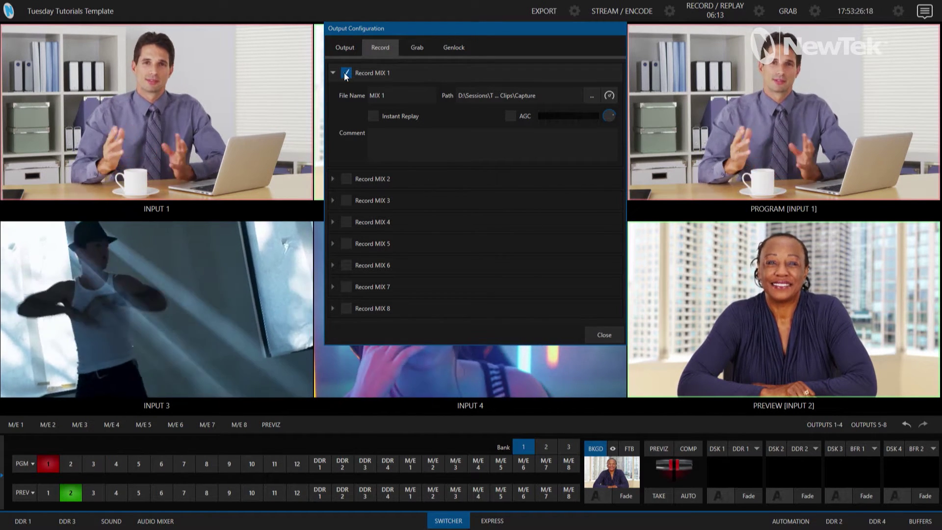
- Turn off MIX 1 recording and set Input 4's source to SPARE-TC1's MIX 1
left_click(346, 74)
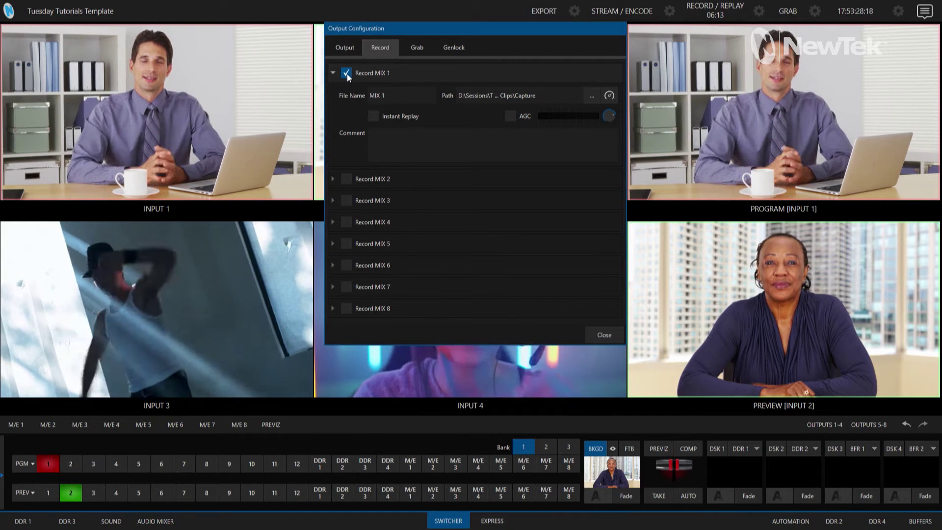
left_click(604, 335)
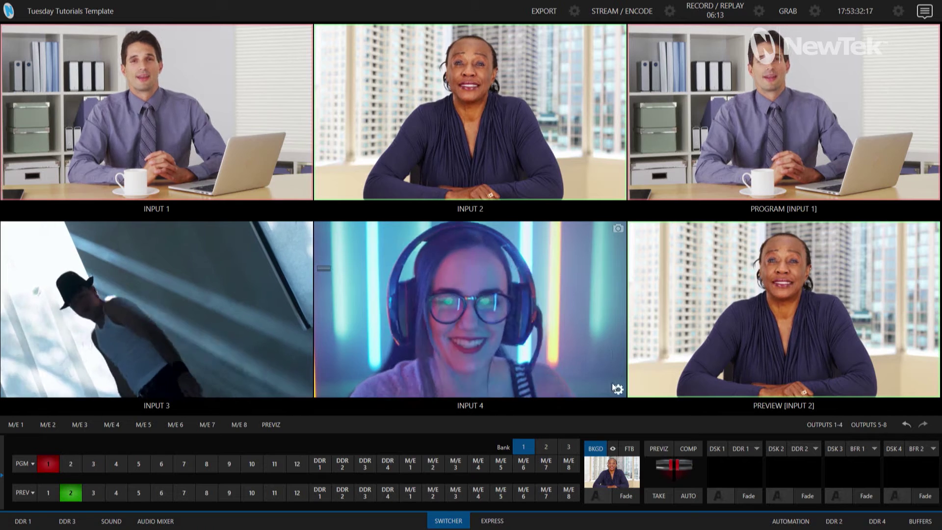
left_click(617, 389)
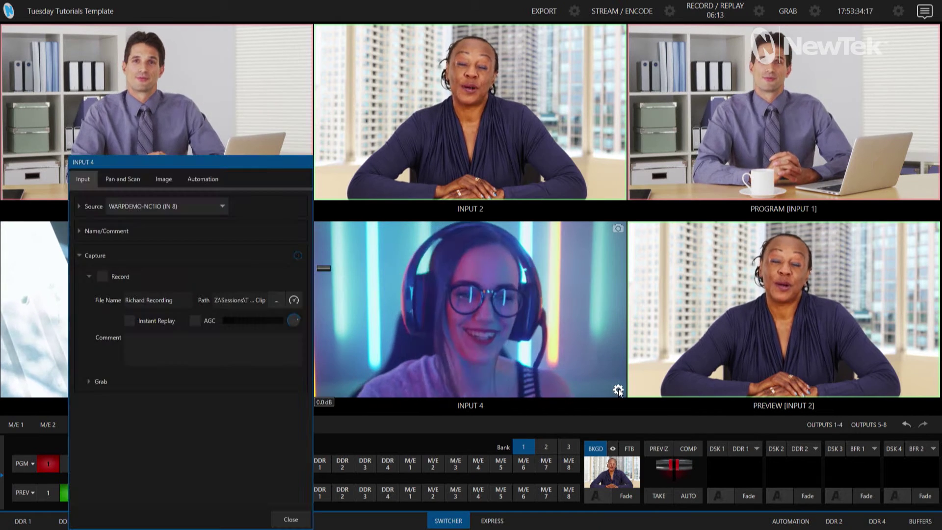
left_click(188, 207)
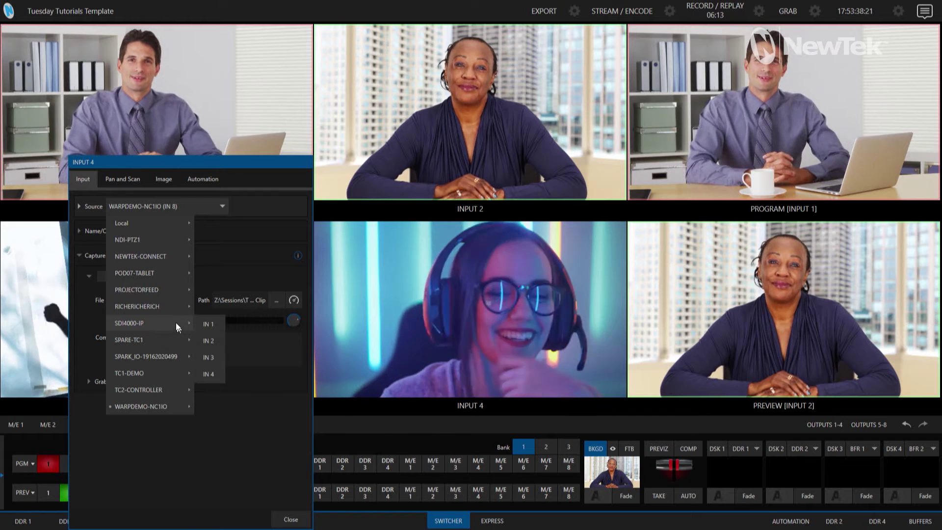
mouse_move(129, 339)
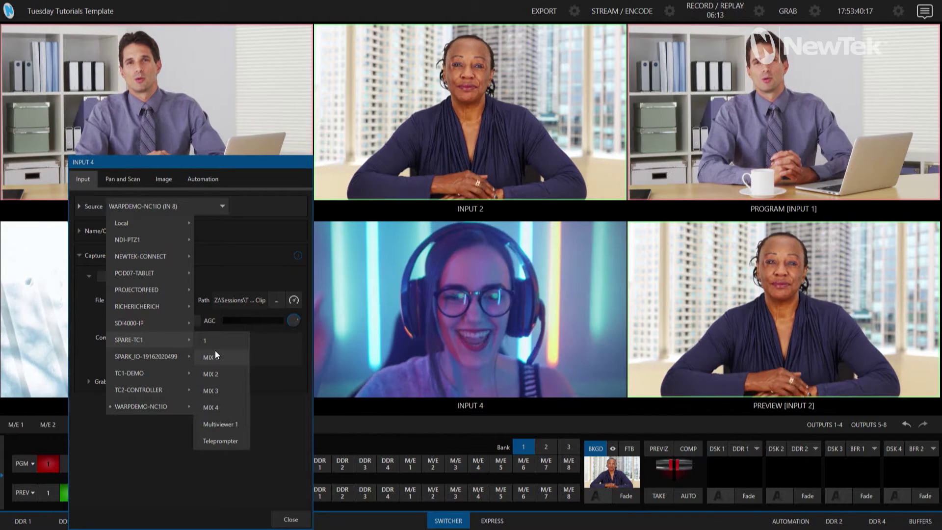
left_click(215, 356)
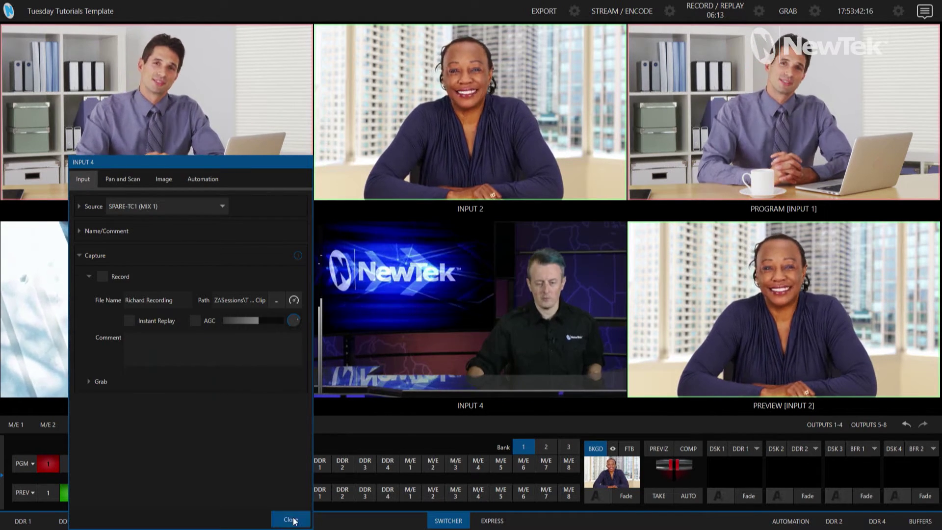
left_click(291, 519)
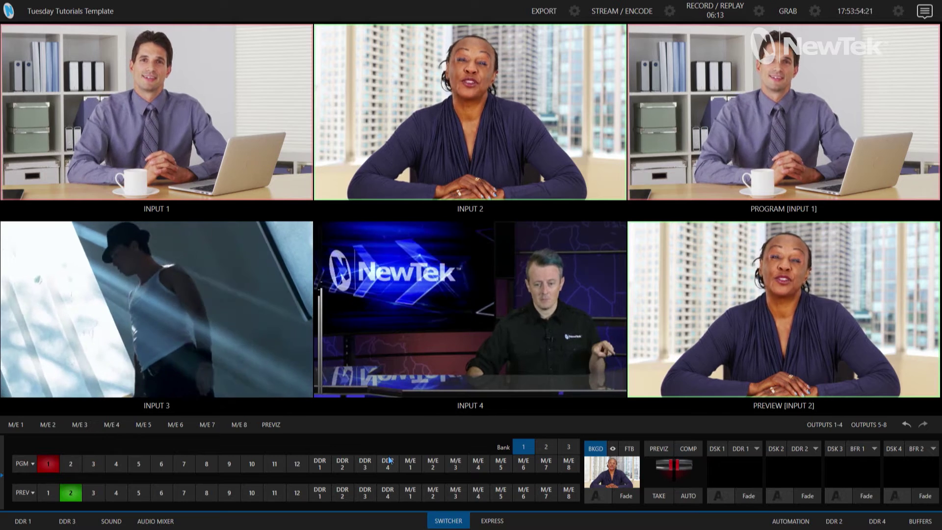
mouse_move(470, 310)
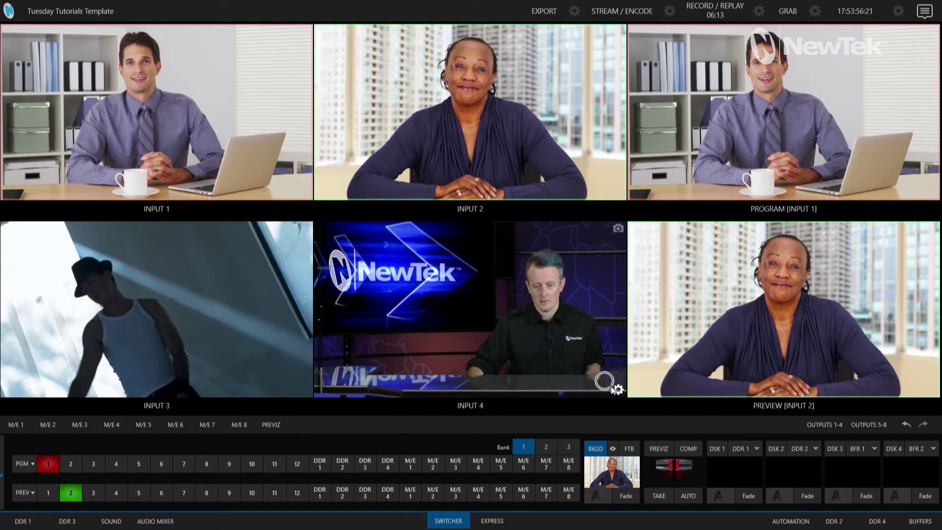
left_click(618, 390)
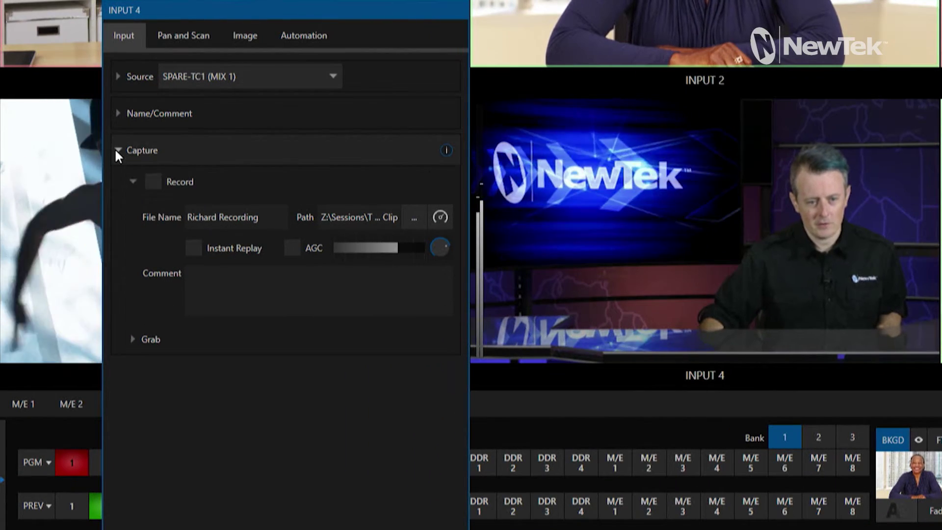
left_click(117, 150)
left_click(117, 150)
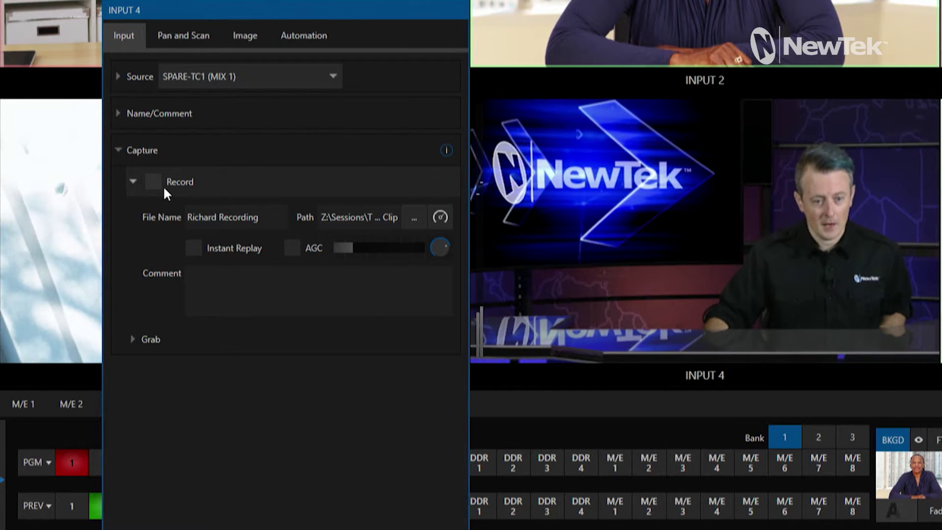
left_click(155, 184)
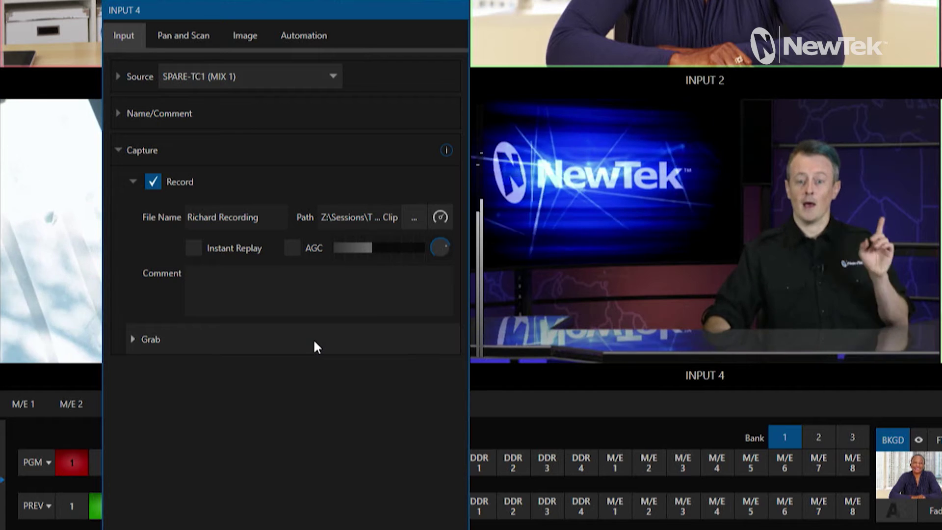
left_click_drag(370, 248, 379, 253)
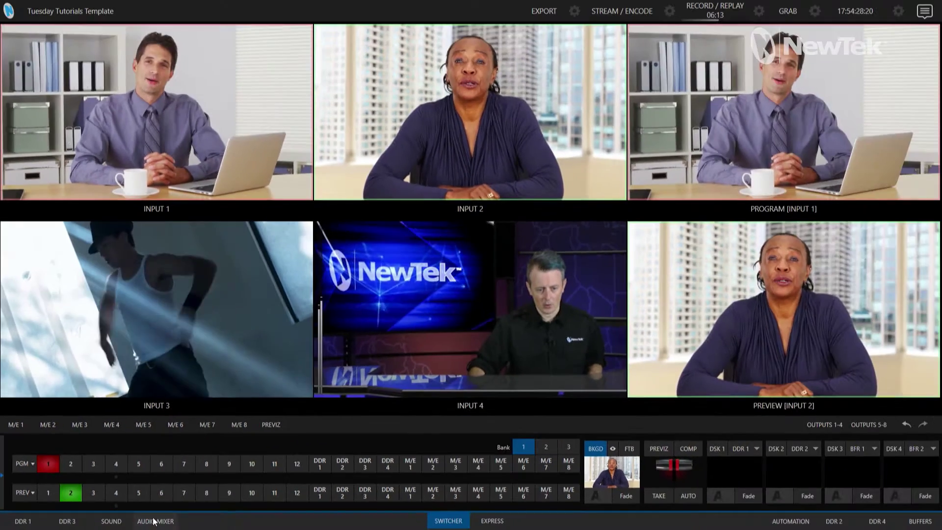
- Show the audio mixer, audition Input 4 by toggling its mute, then hide the mixer
left_click(155, 522)
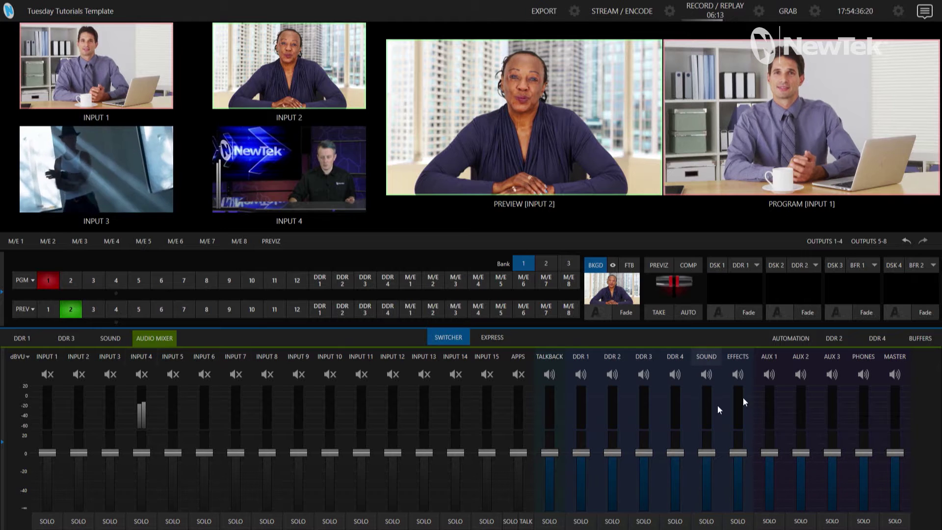
left_click(899, 399)
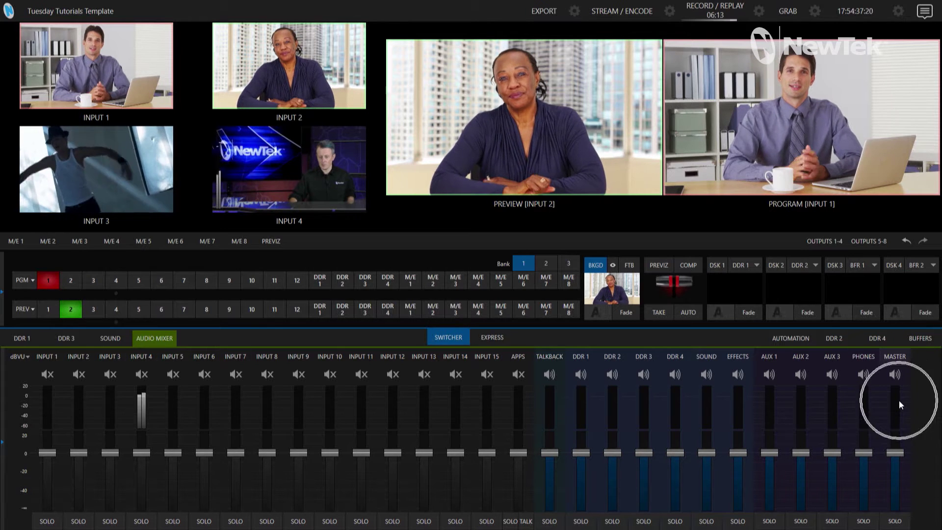
left_click(798, 409)
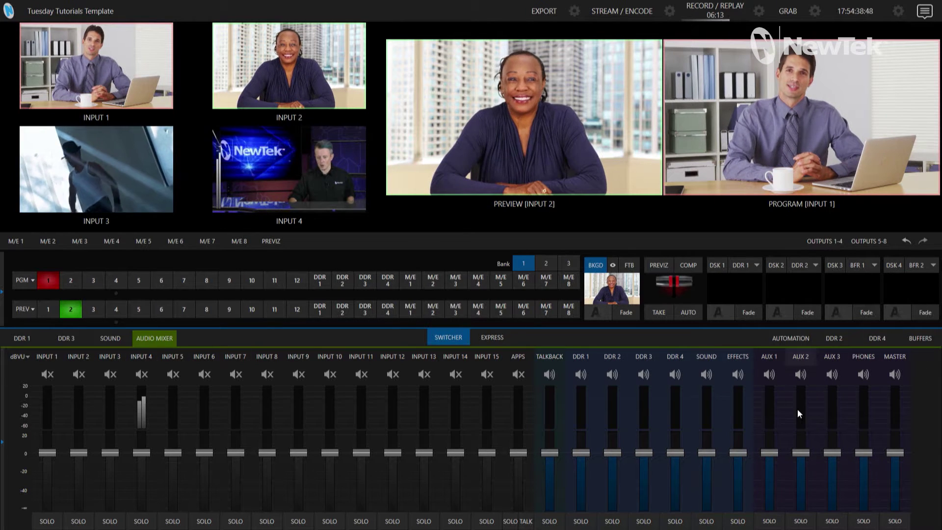
left_click(143, 373)
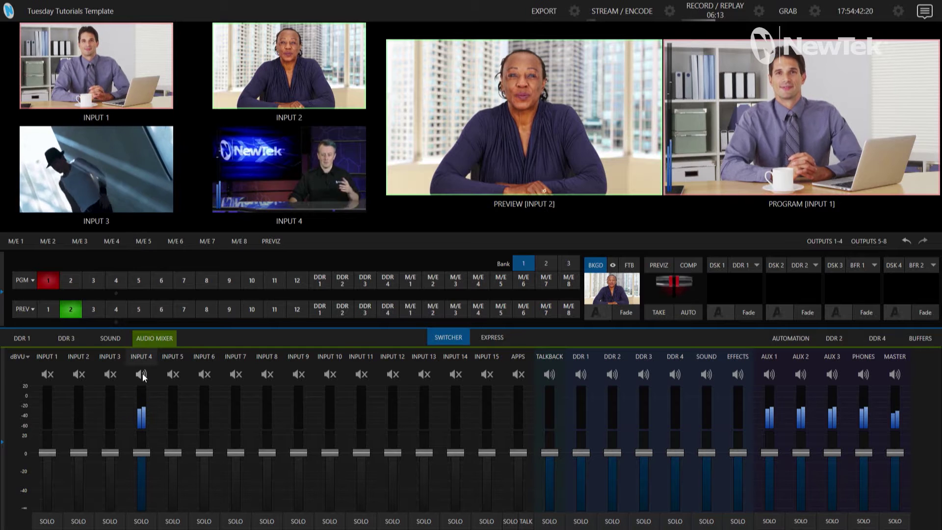
left_click(142, 373)
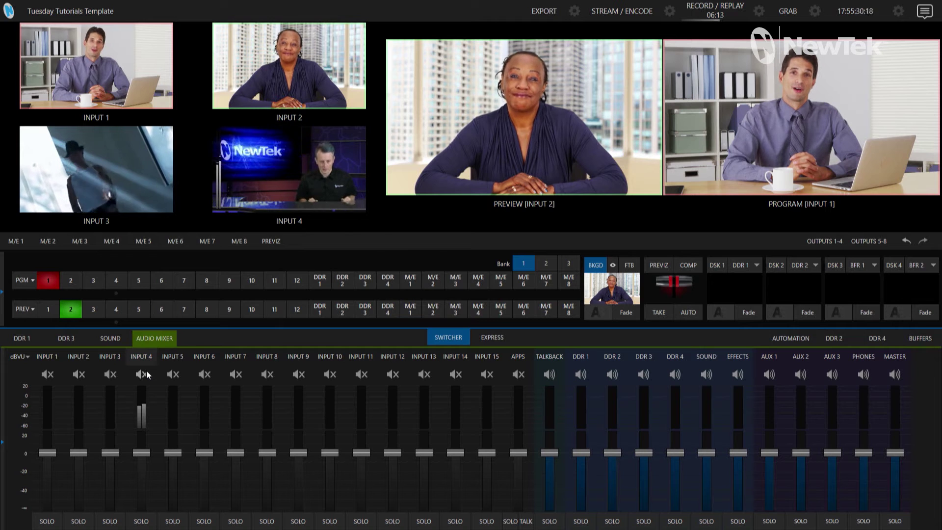
left_click(156, 341)
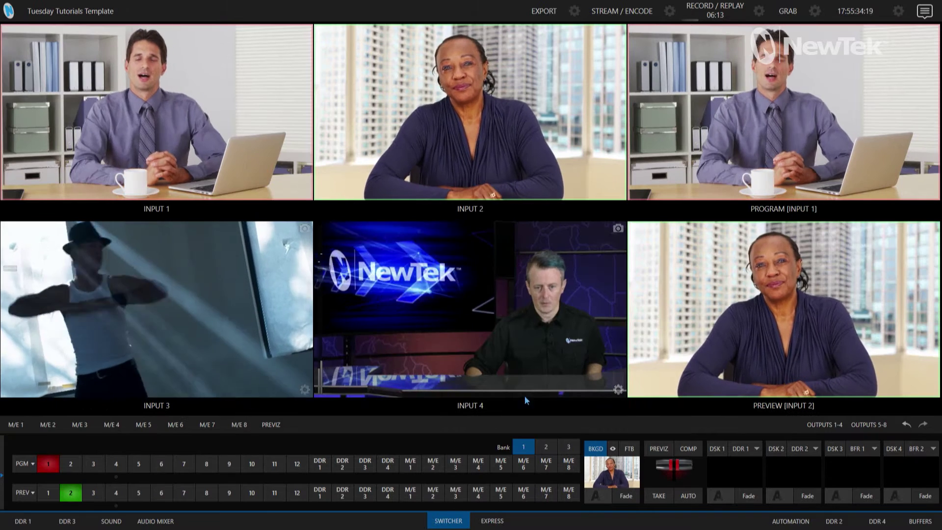
- Start recording all configured outputs
left_click(714, 13)
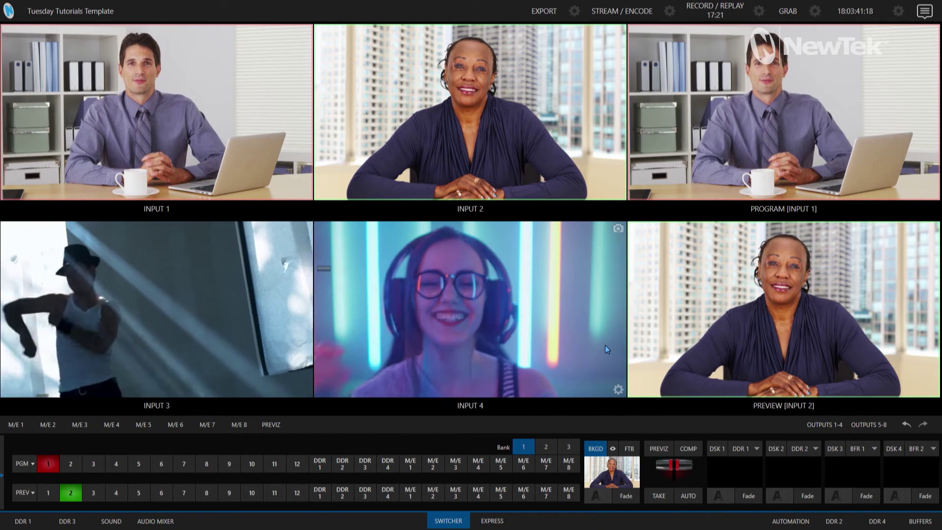
- Open the Record settings and reveal MIX 1's full capture folder path on drive D
left_click(932, 193)
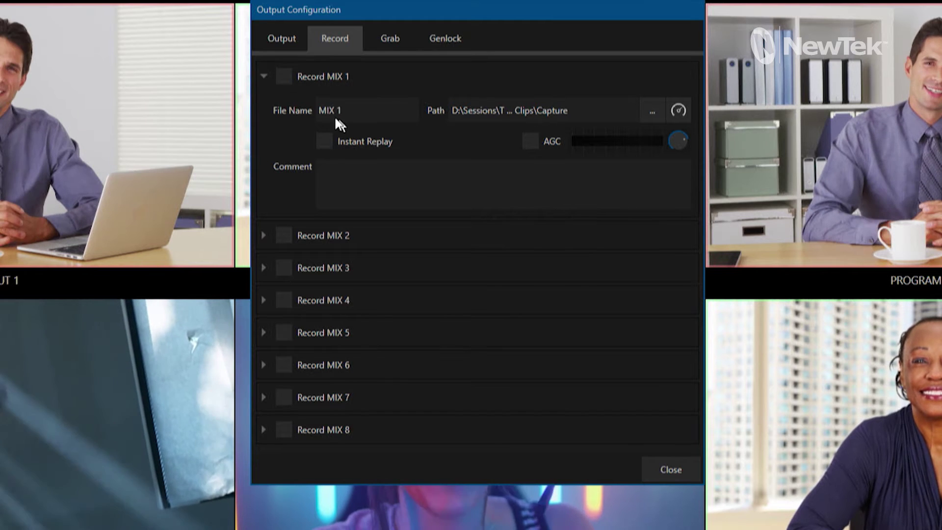
left_click(347, 111)
left_click(479, 110)
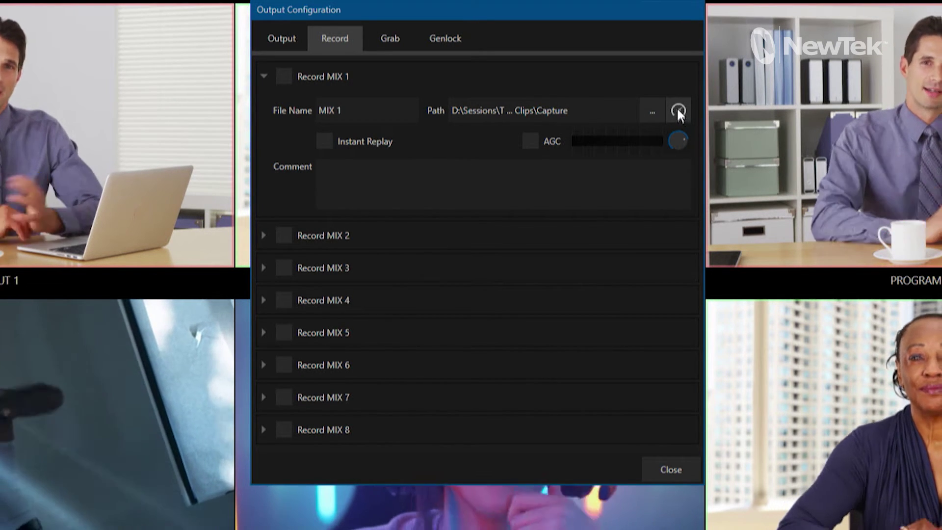
left_click(678, 111)
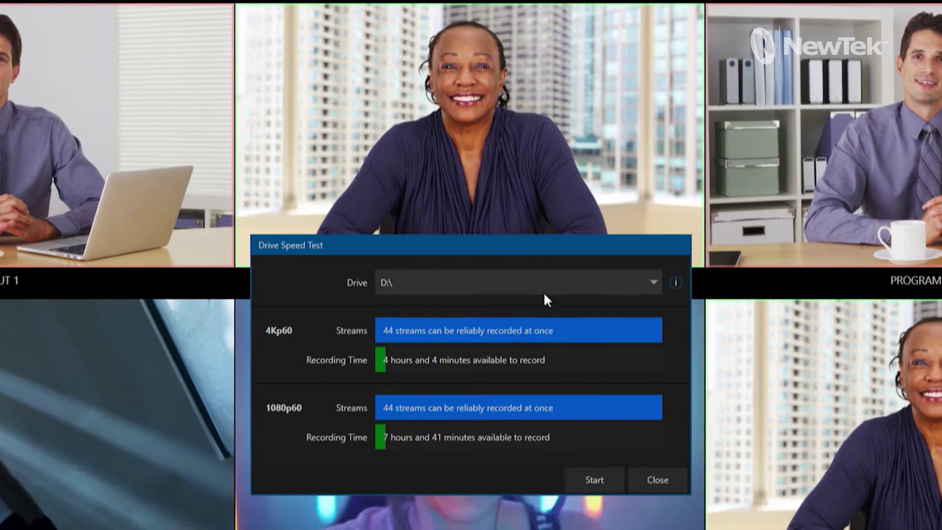
- Speed-test drive D:\: 44 streams, about 4 hours at 4Kp60, 7h41m at 1080p60
left_click(563, 286)
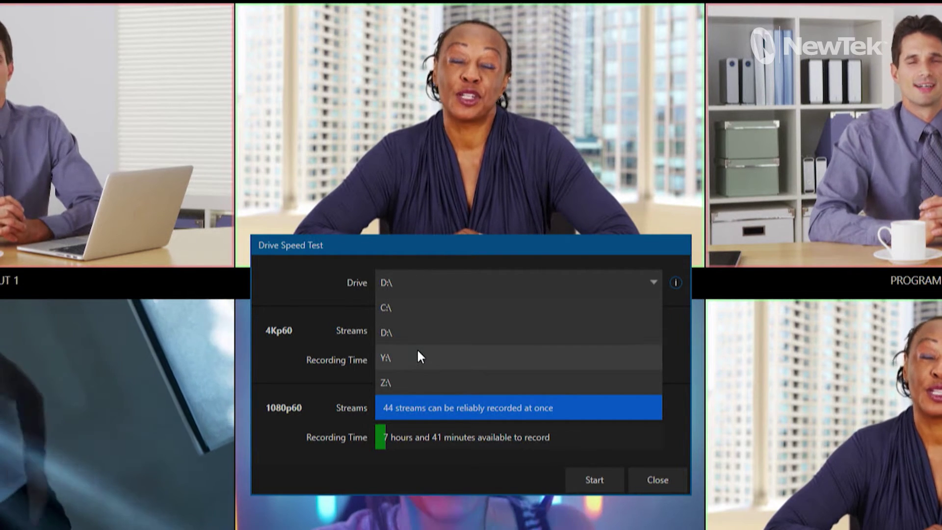
left_click(355, 251)
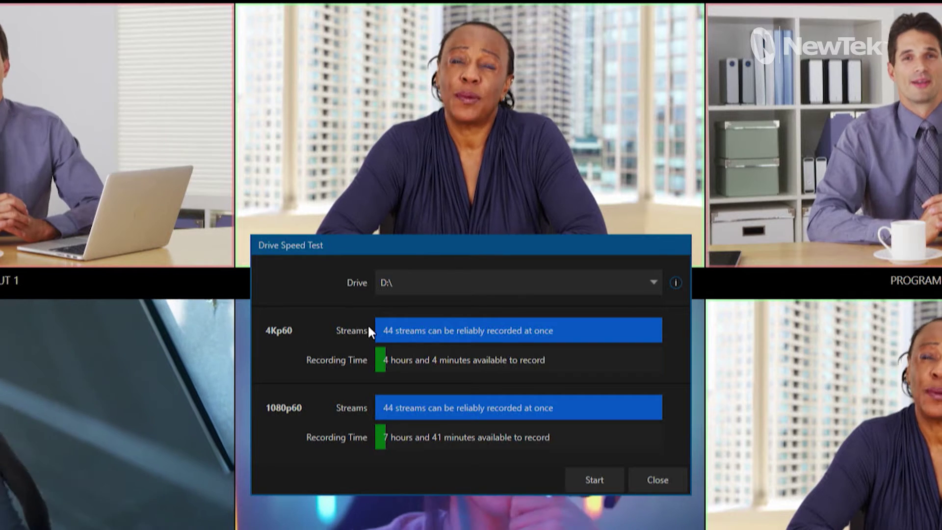
left_click(395, 341)
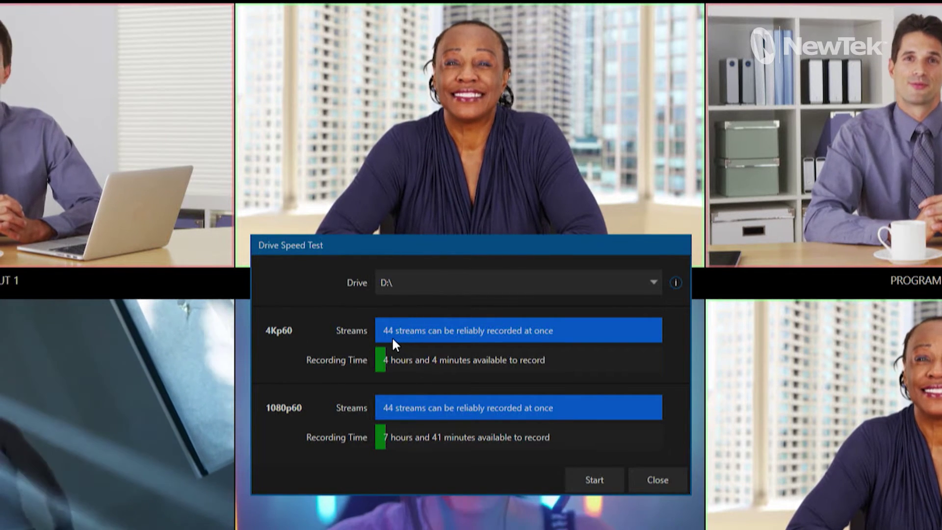
left_click(414, 289)
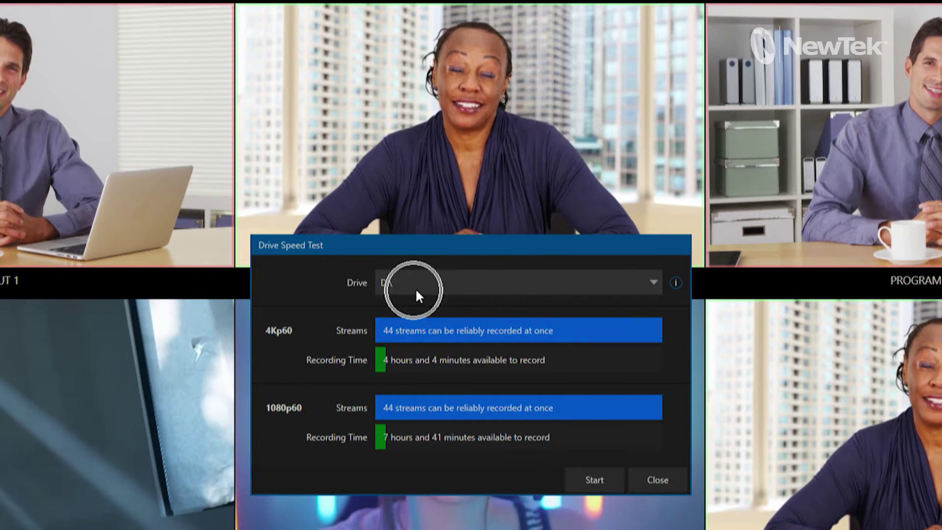
left_click(396, 359)
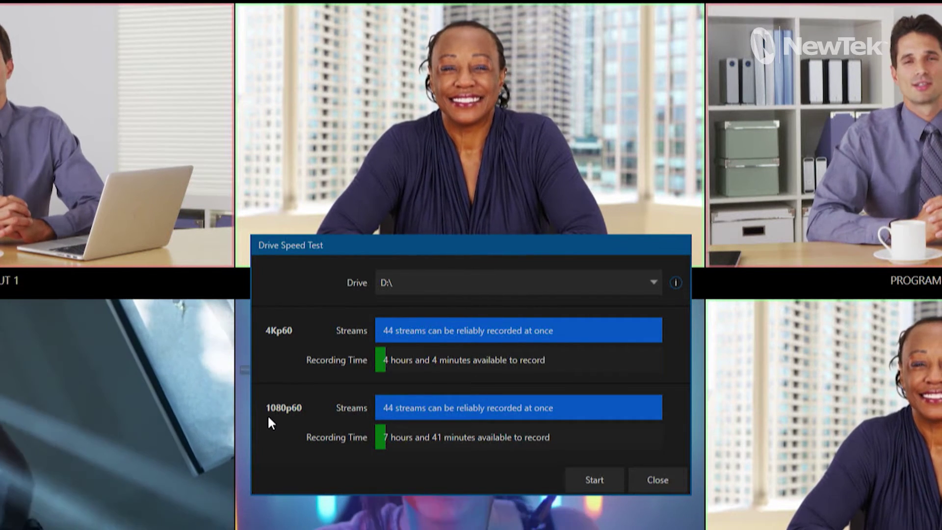
left_click(271, 413)
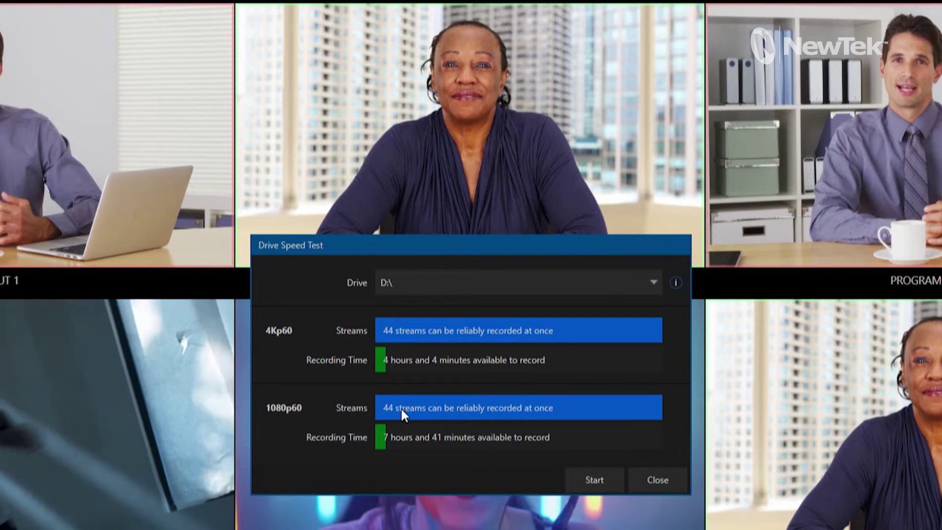
left_click(392, 438)
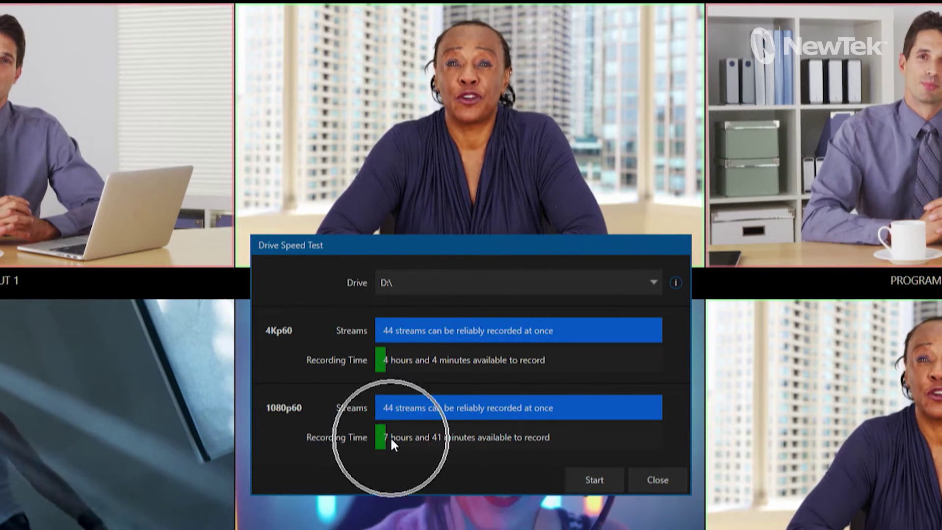
left_click(429, 438)
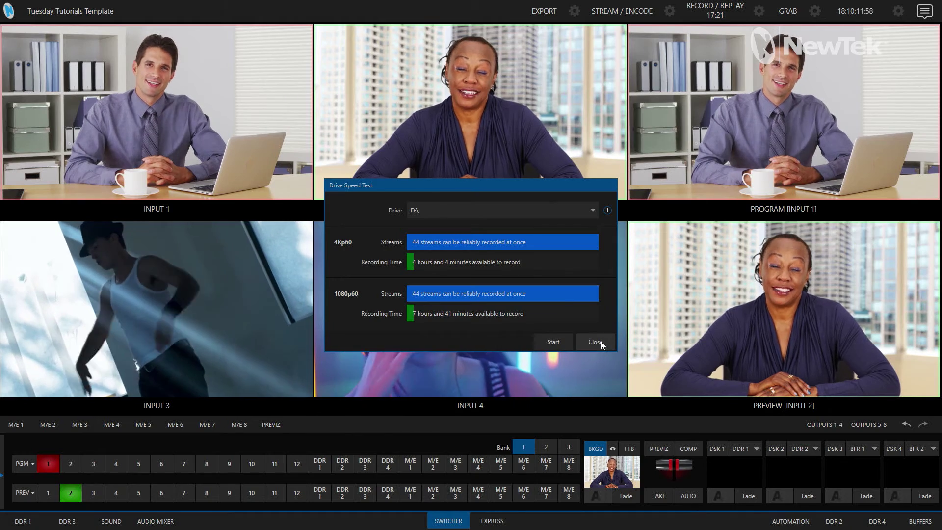
- Close the speed test and review the output source assignments table in Output Configuration
left_click(601, 341)
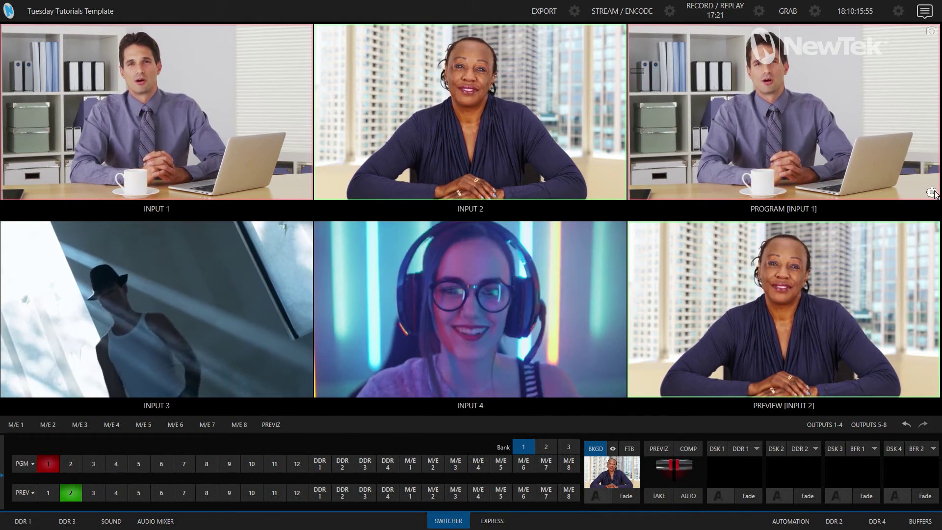
left_click(759, 11)
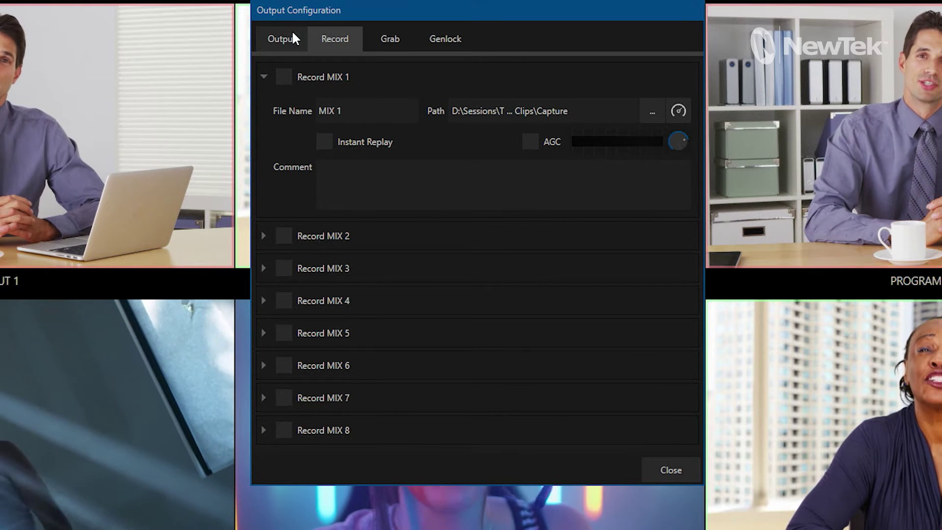
left_click(287, 38)
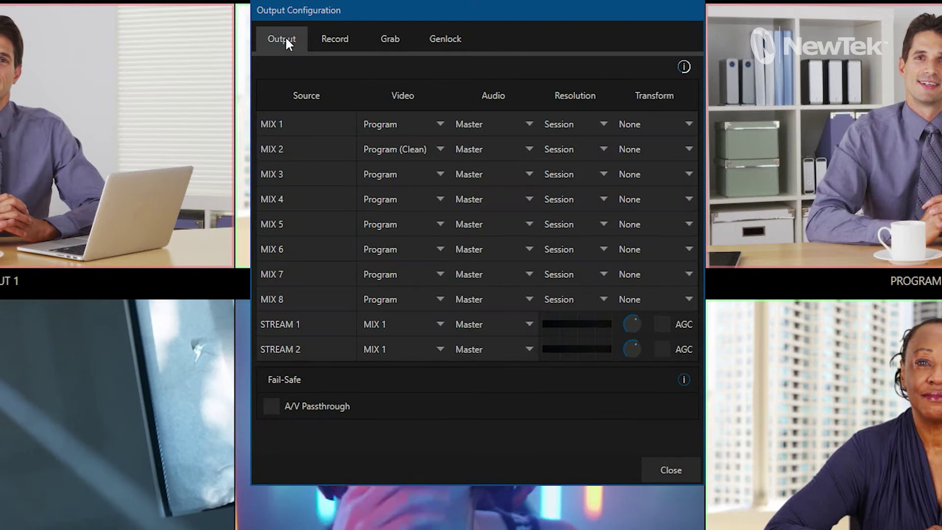
left_click(311, 326)
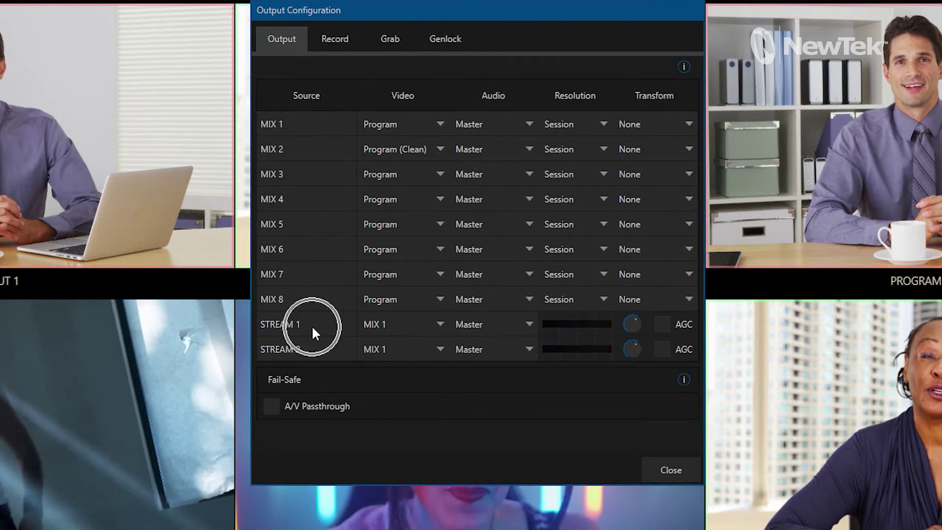
left_click(311, 346)
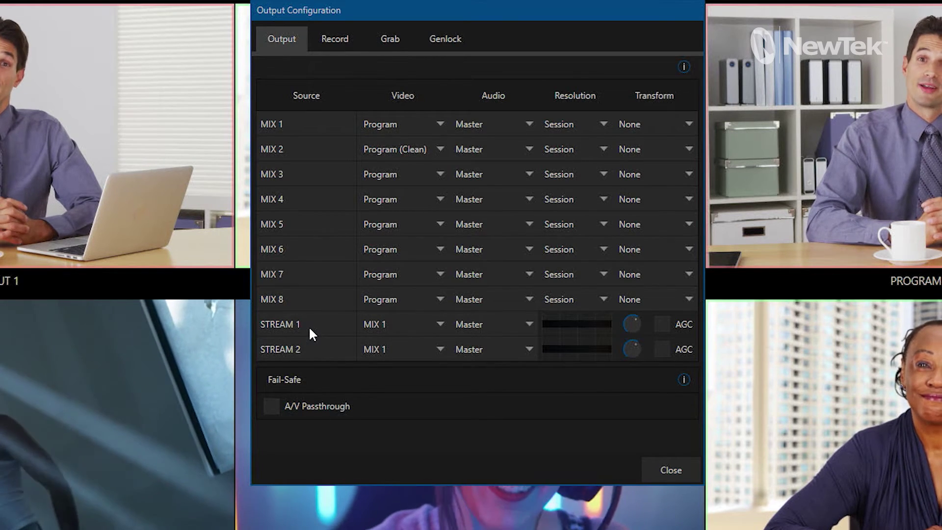
left_click(309, 327)
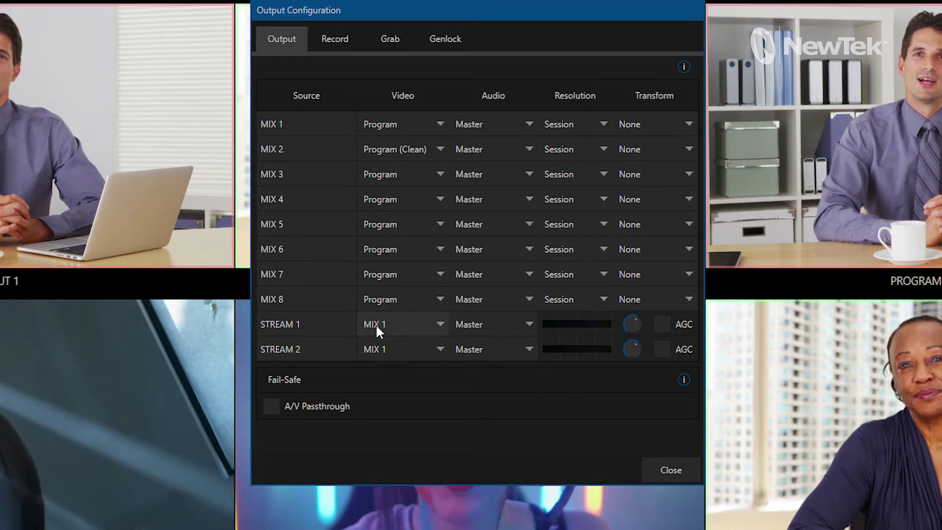
left_click(391, 125)
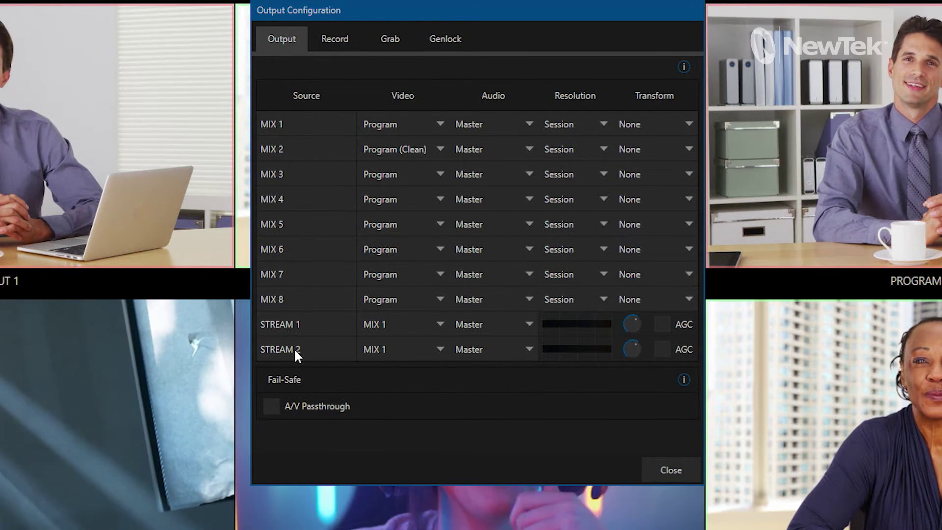
- Set STREAM 2's video source to MIX 2 and close the configuration
left_click(391, 351)
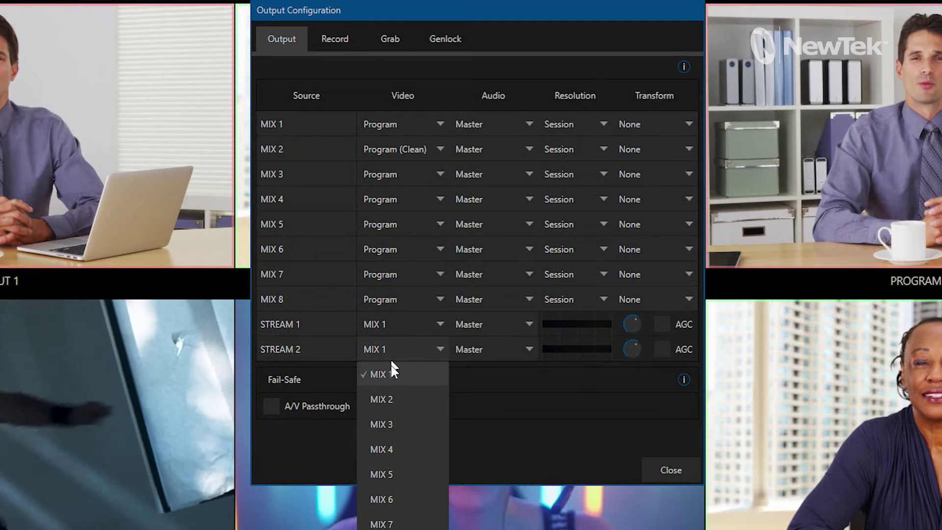
left_click(399, 400)
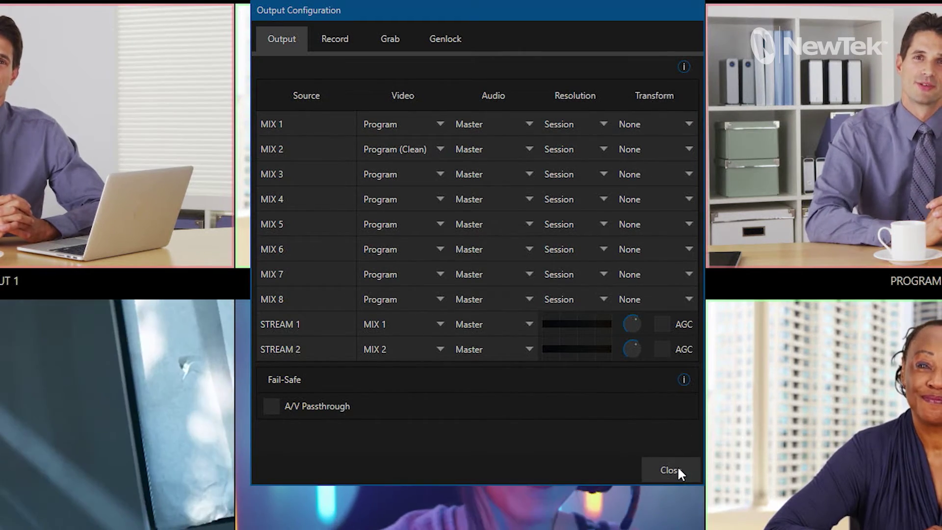
left_click(682, 471)
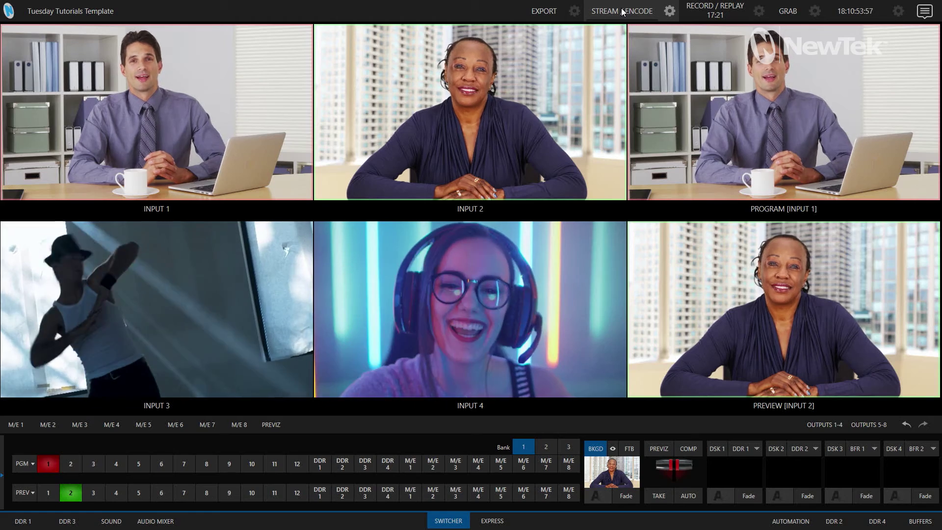
- Try encoder presets: File Capture off on encoder 2; Facebook, YouTube, Periscope on encoder 1
left_click(669, 11)
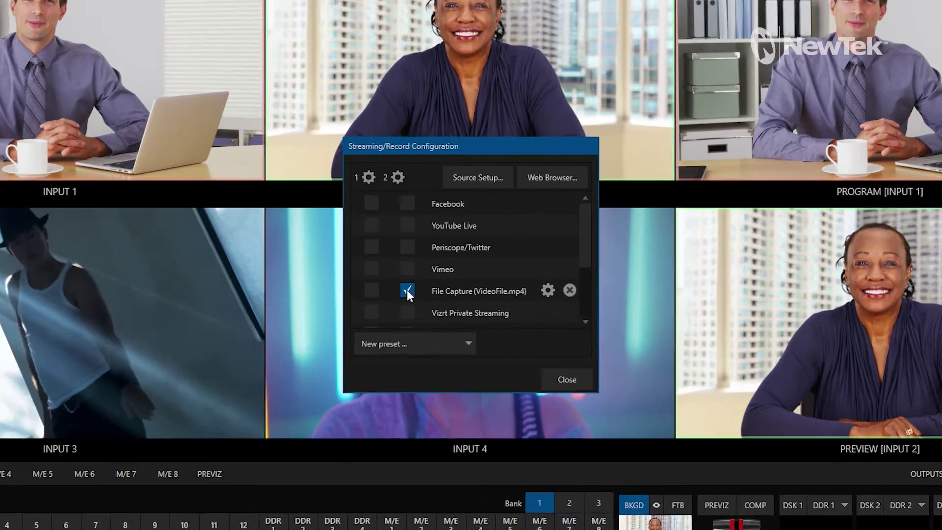
left_click(407, 290)
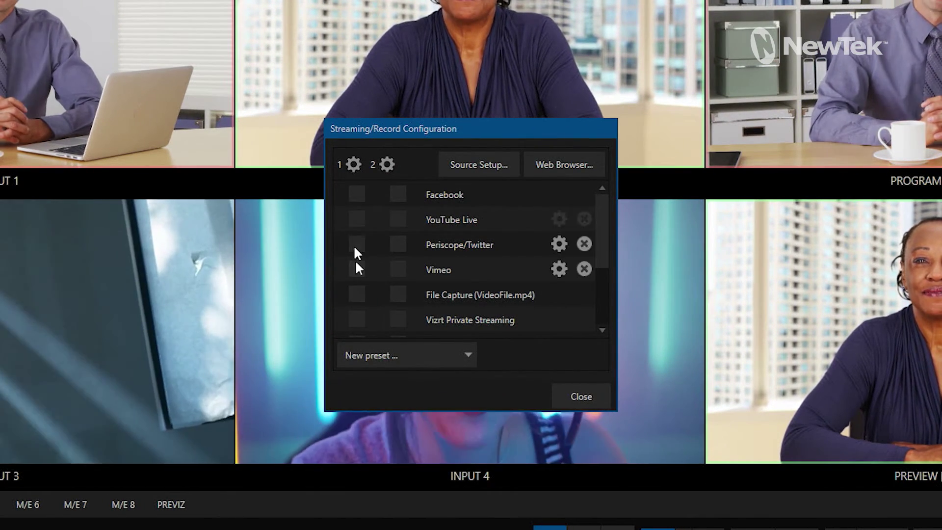
mouse_move(453, 218)
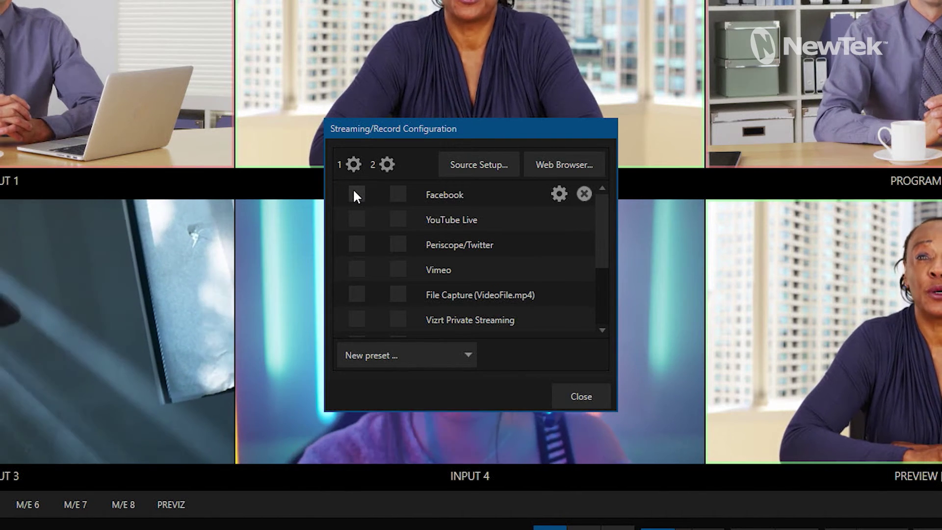
left_click(355, 195)
left_click(355, 220)
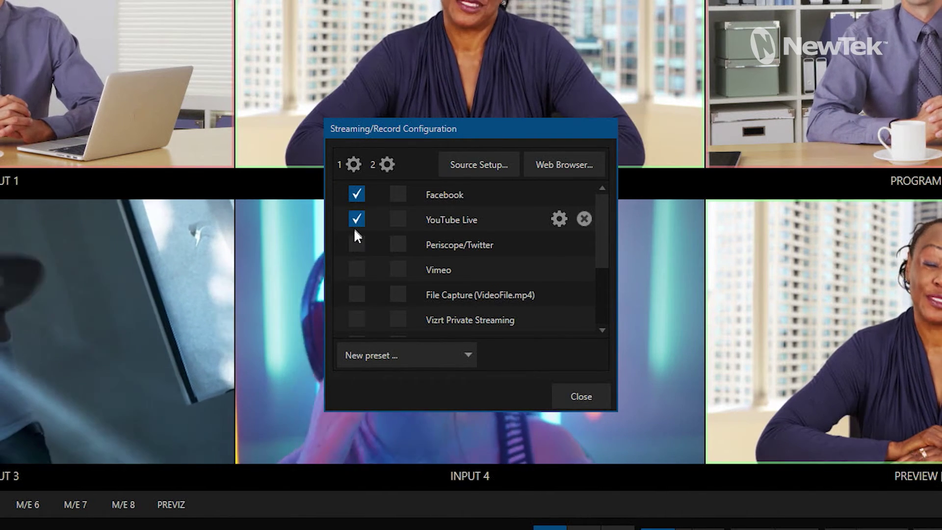
left_click(356, 243)
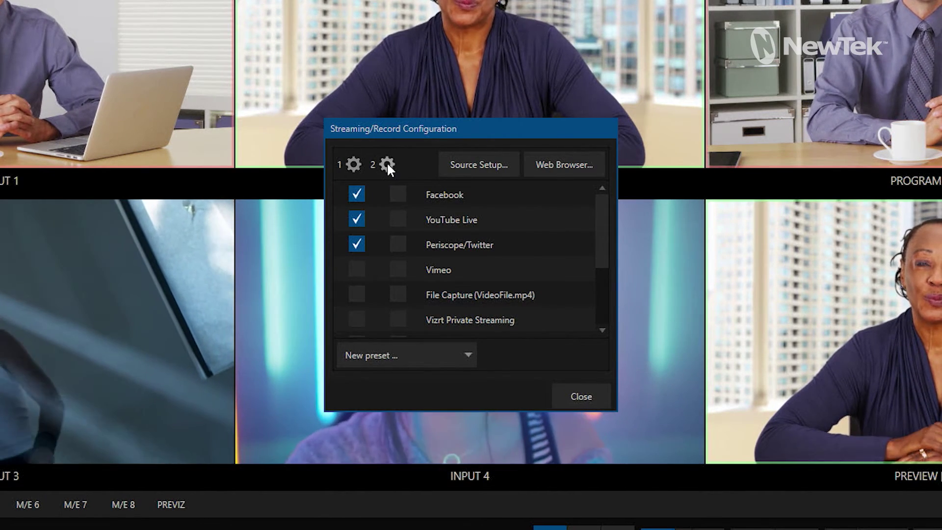
mouse_move(480, 295)
mouse_move(441, 294)
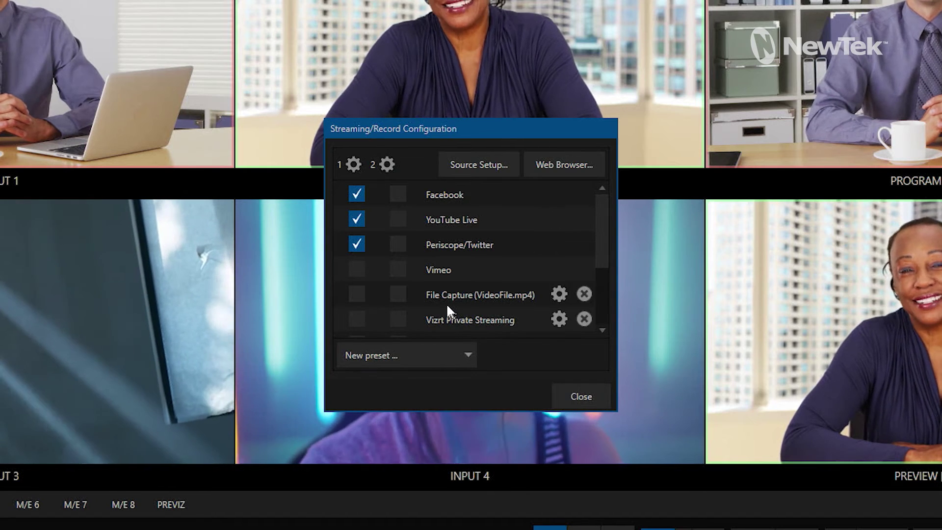
scroll(423, 221, "down", 5)
scroll(427, 248, "up", 5)
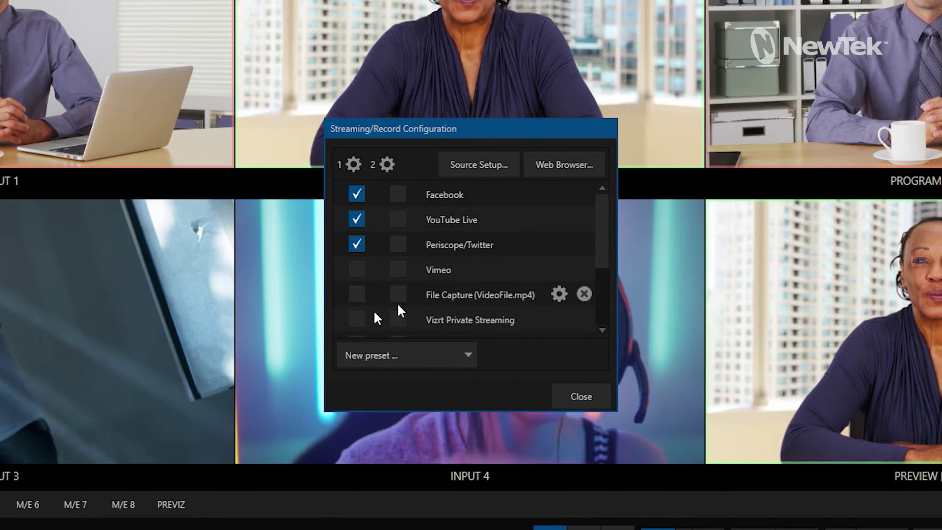
- Leave only File Capture (VideoFile.mp4) enabled on encoder 2, clearing encoder 1's destinations
left_click(378, 355)
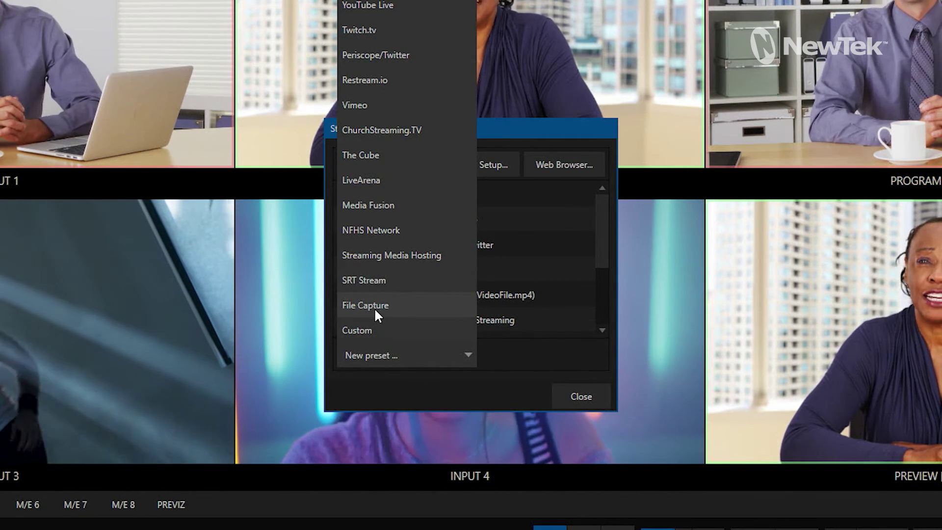
left_click(452, 400)
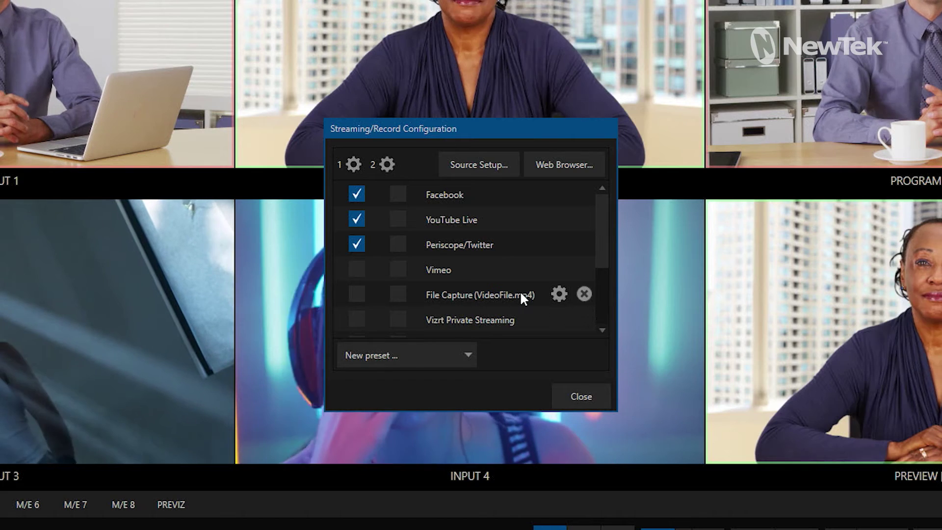
mouse_move(480, 295)
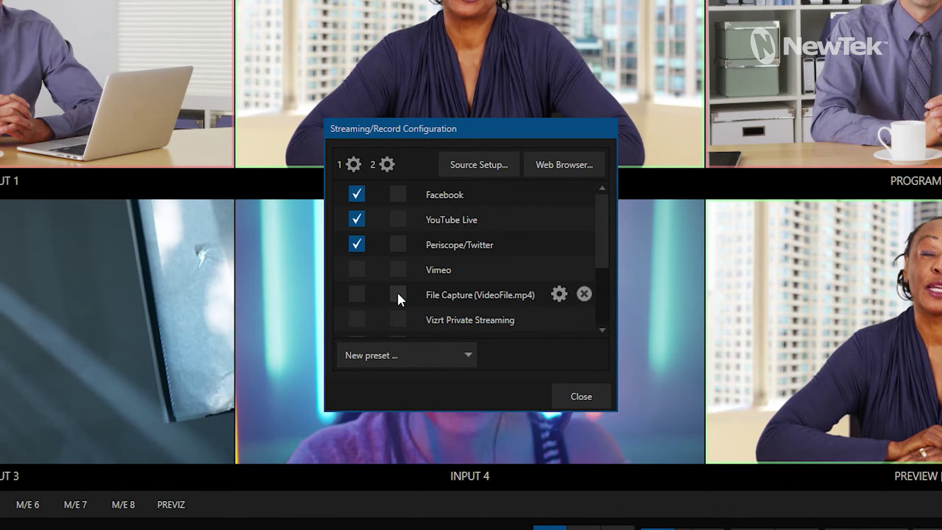
left_click(397, 290)
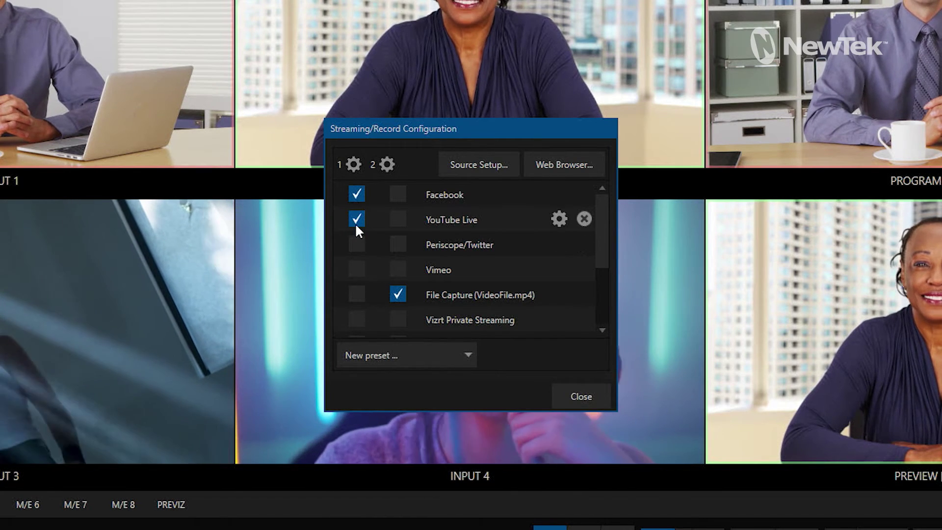
left_click(357, 220)
left_click(355, 194)
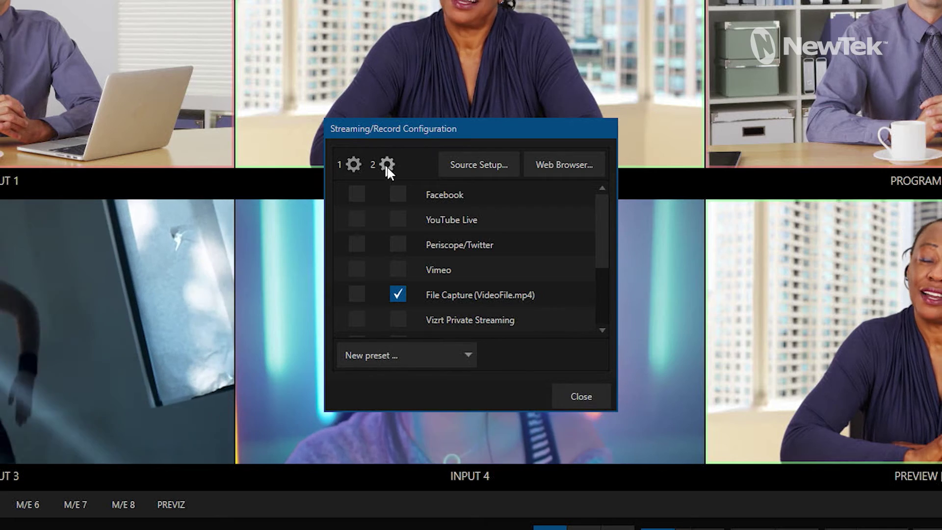
mouse_move(480, 294)
left_click(559, 294)
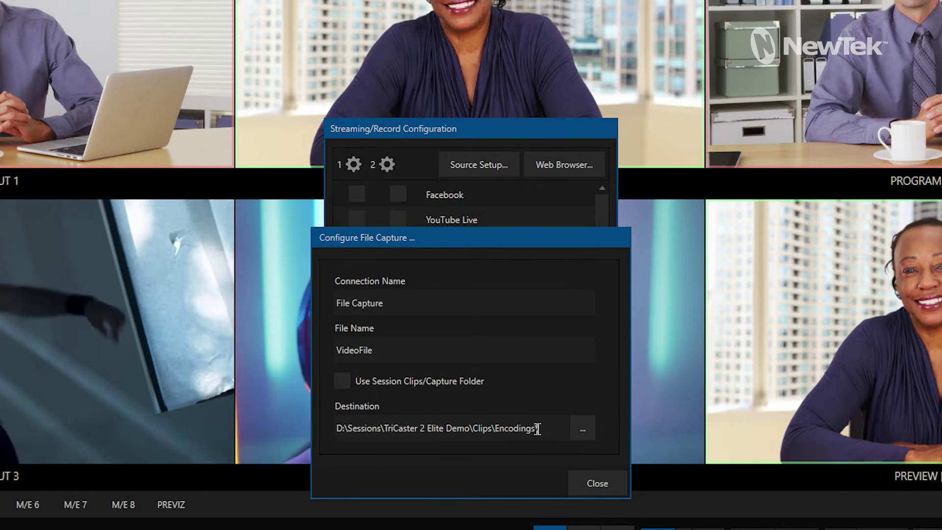
left_click(602, 477)
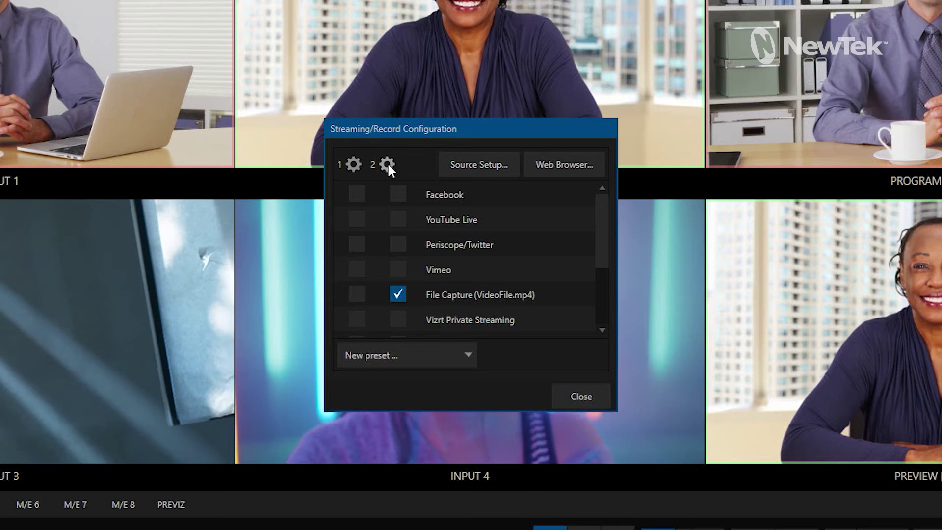
left_click(388, 162)
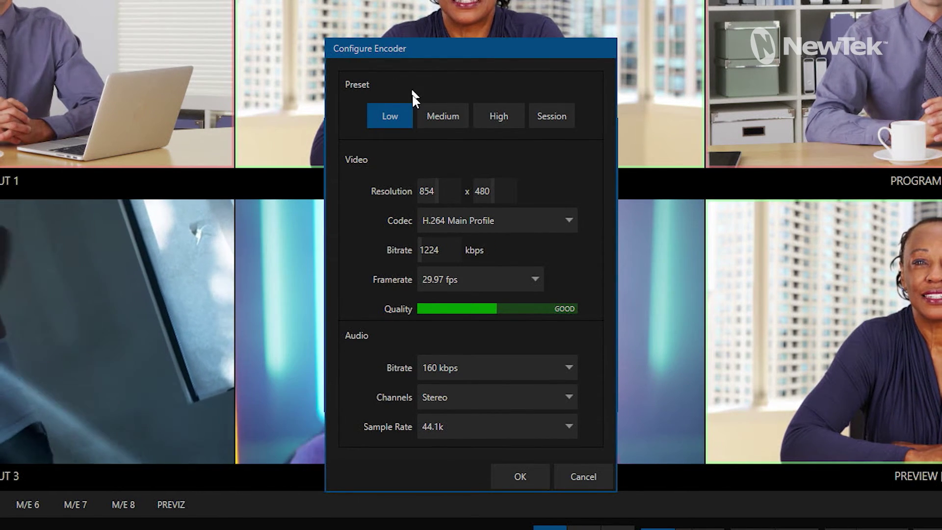
left_click(440, 114)
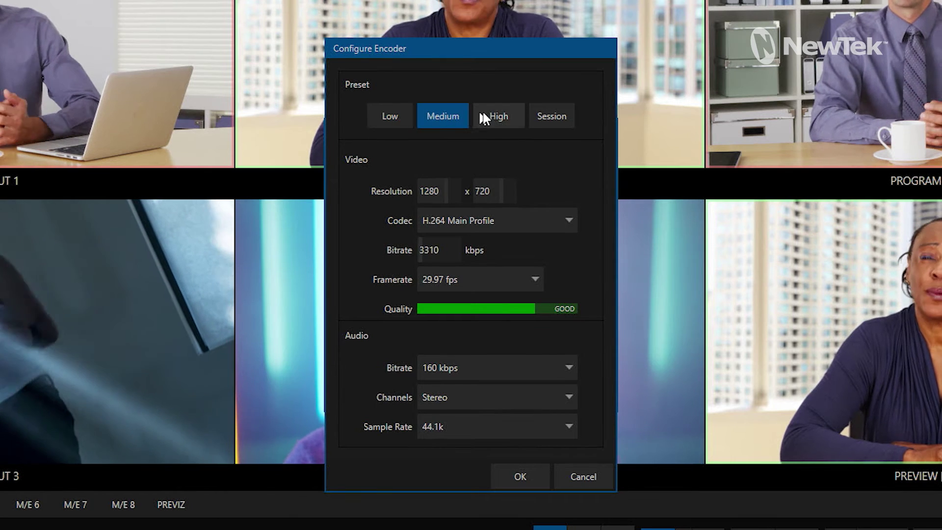
left_click(485, 116)
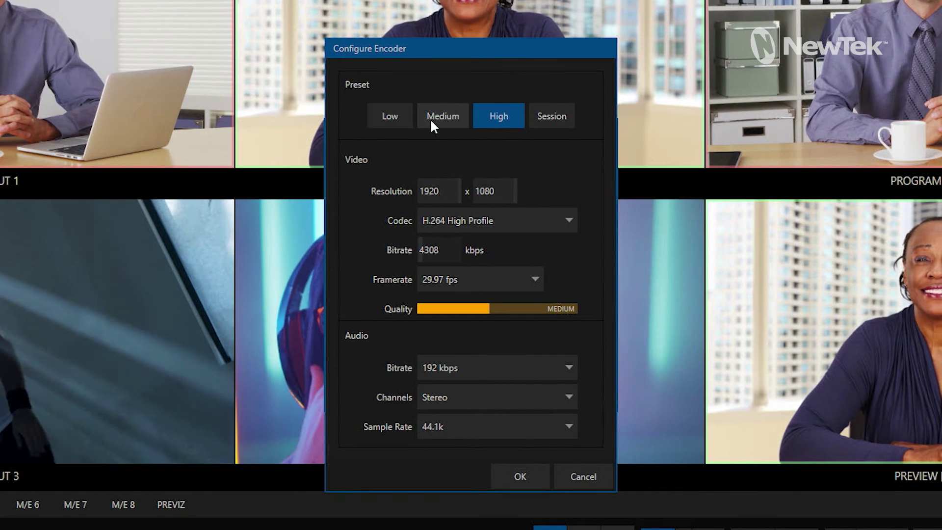
left_click(431, 124)
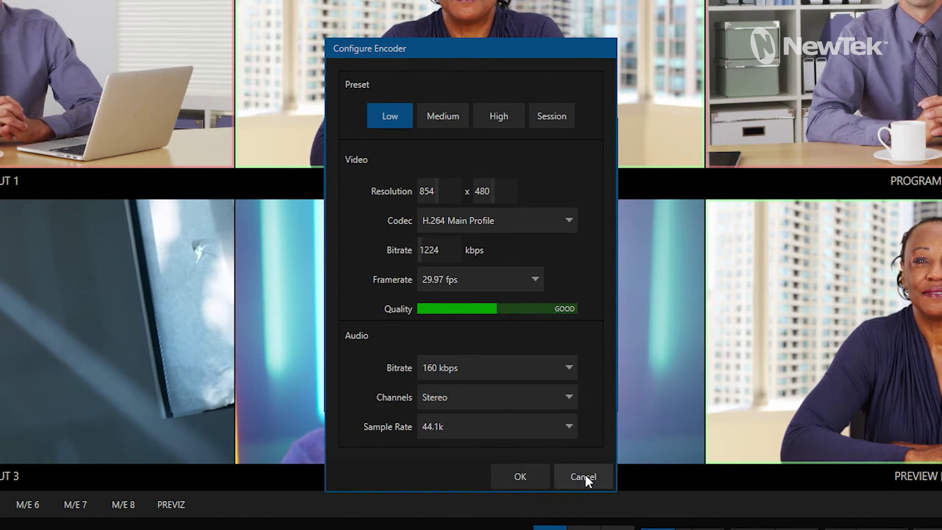
left_click(532, 476)
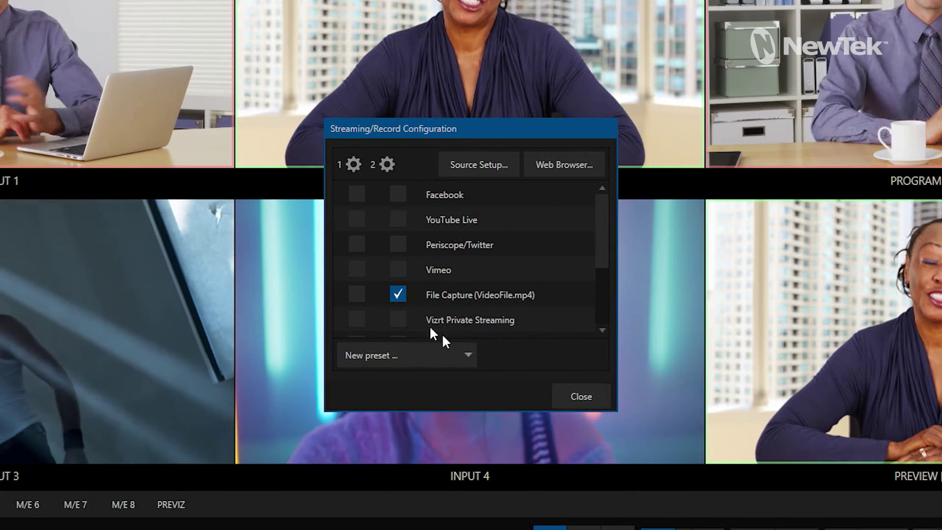
- Close the Streaming/Record Configuration and start the MP4 file capture with STREAM / ENCODE
left_click(438, 302)
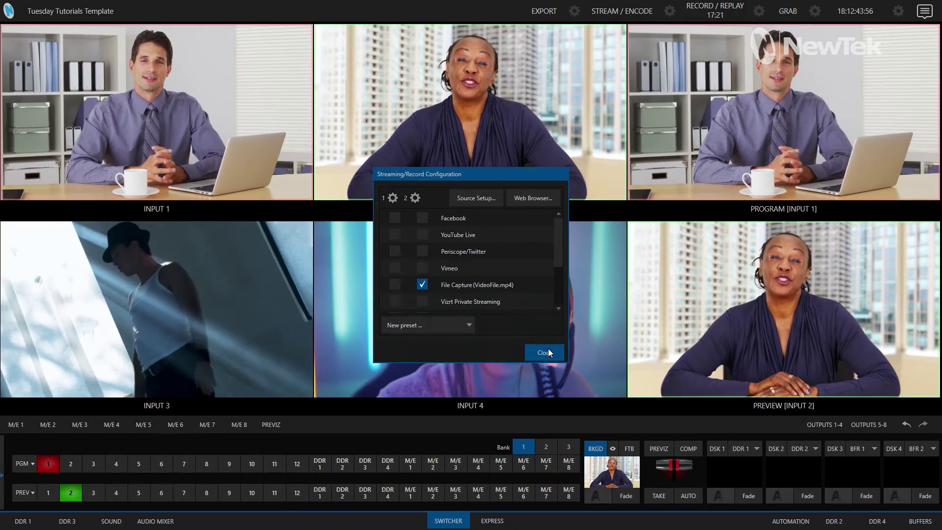
left_click(544, 351)
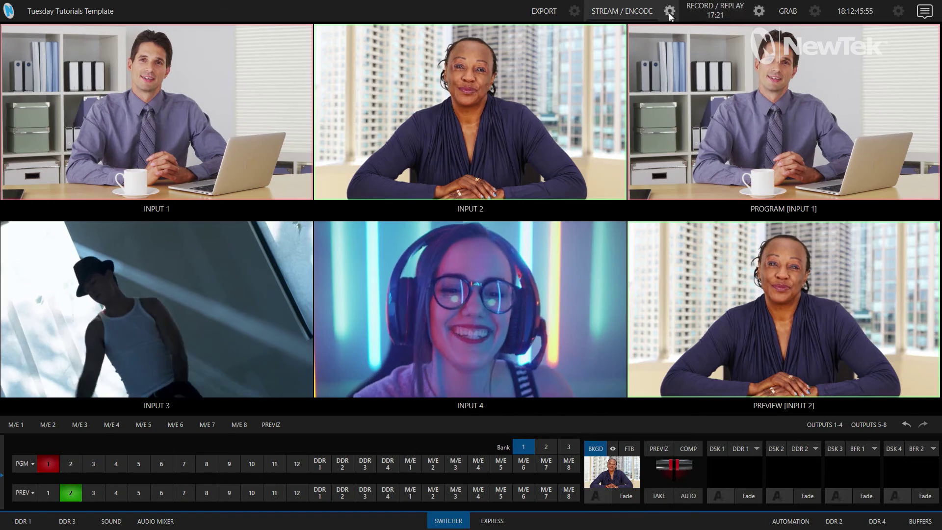
left_click(615, 13)
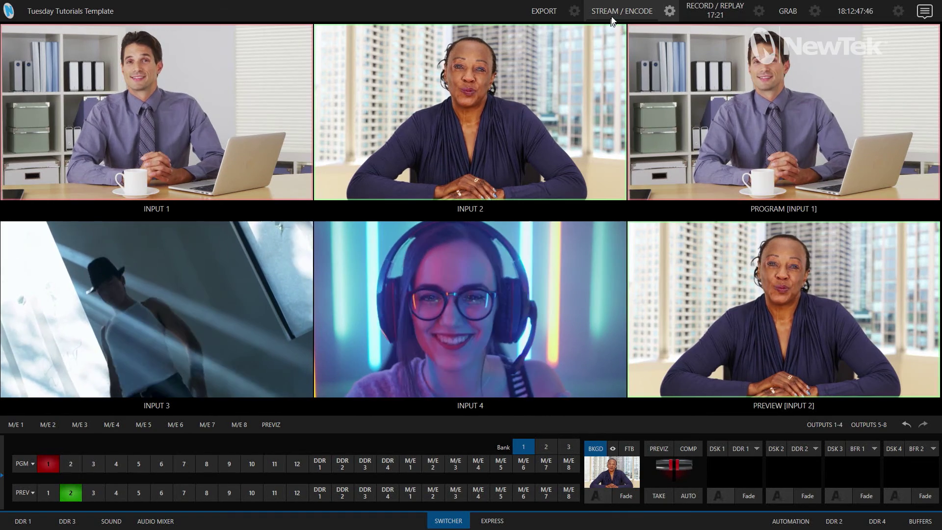